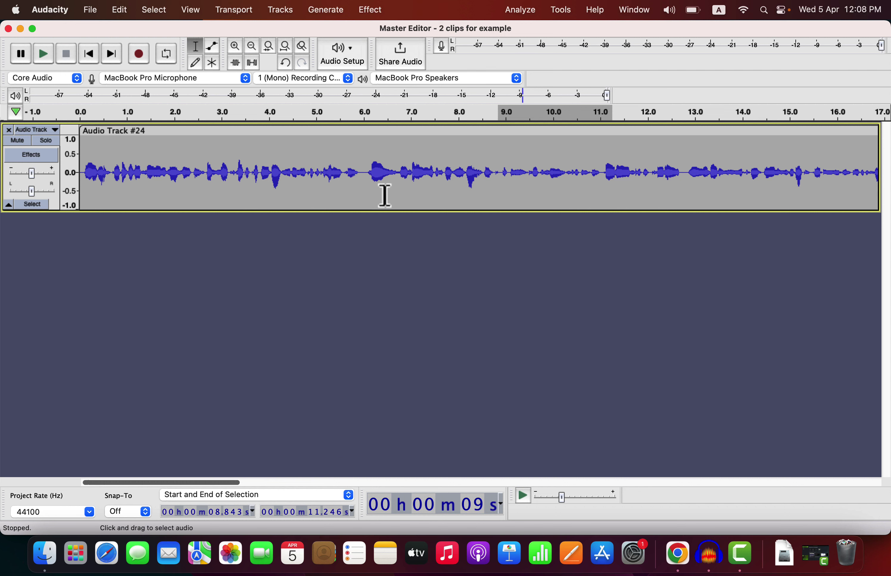
# - Select the quiet speech passage from 8.742 s to 10.919 s on Audio Track #24
pyautogui.hscroll(5, 385, 194)
pyautogui.hscroll(3, 386, 194)
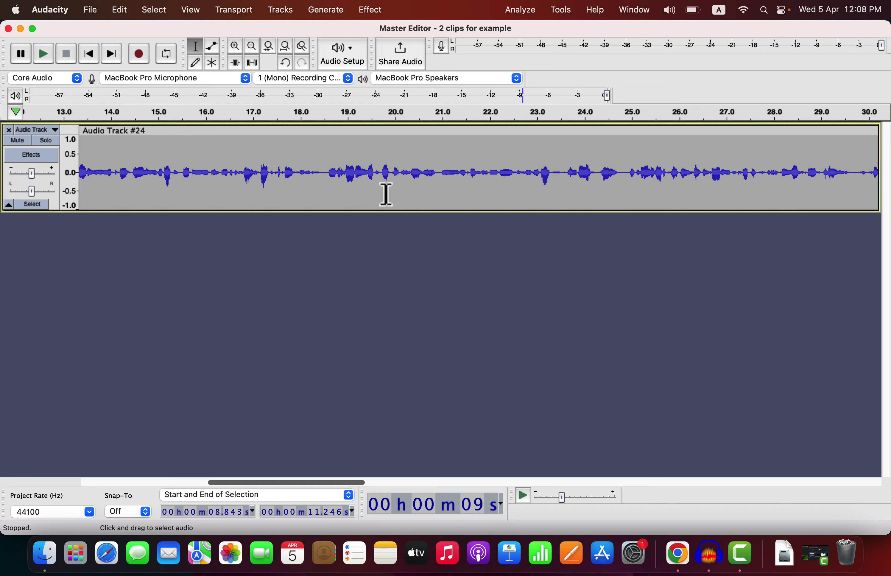
pyautogui.hscroll(-8, 385, 194)
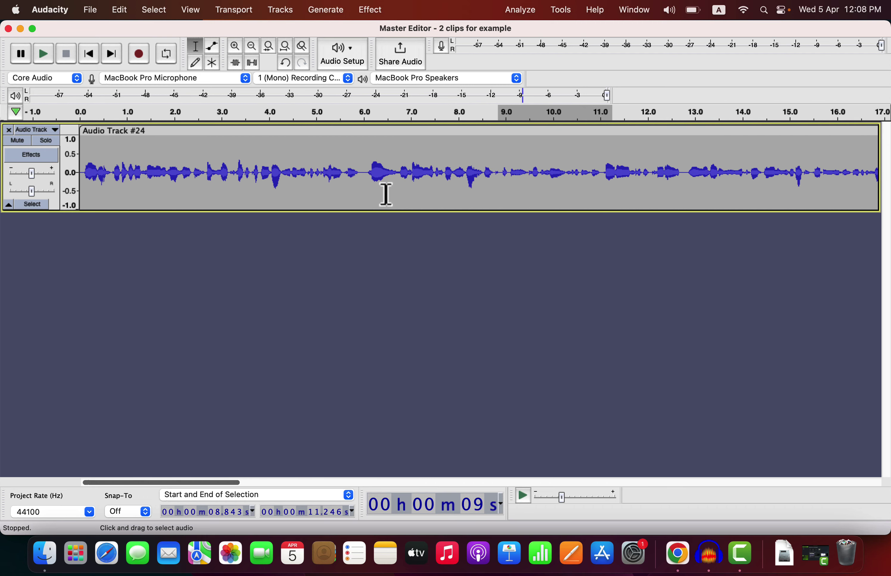
pyautogui.moveTo(370, 175); pyautogui.dragTo(606, 173)
pyautogui.click(537, 173)
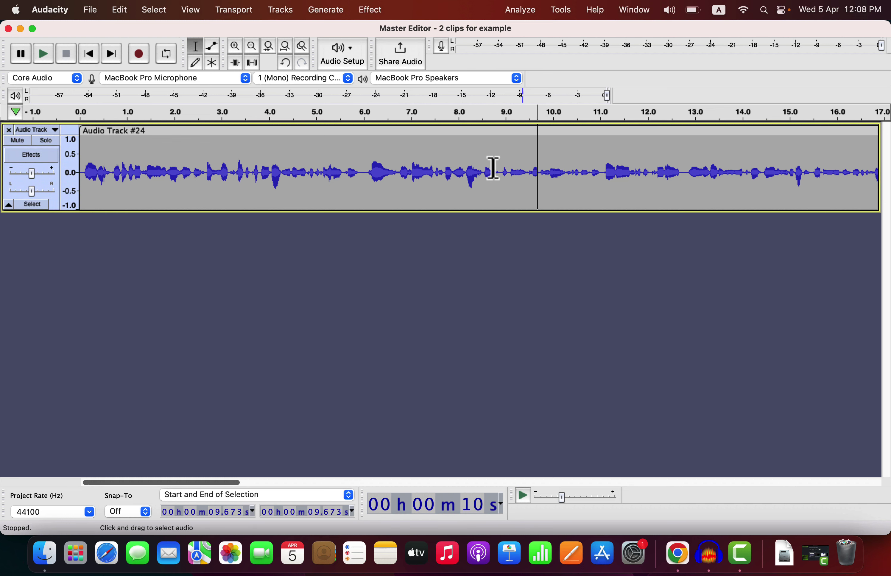
pyautogui.moveTo(493, 169); pyautogui.dragTo(595, 173)
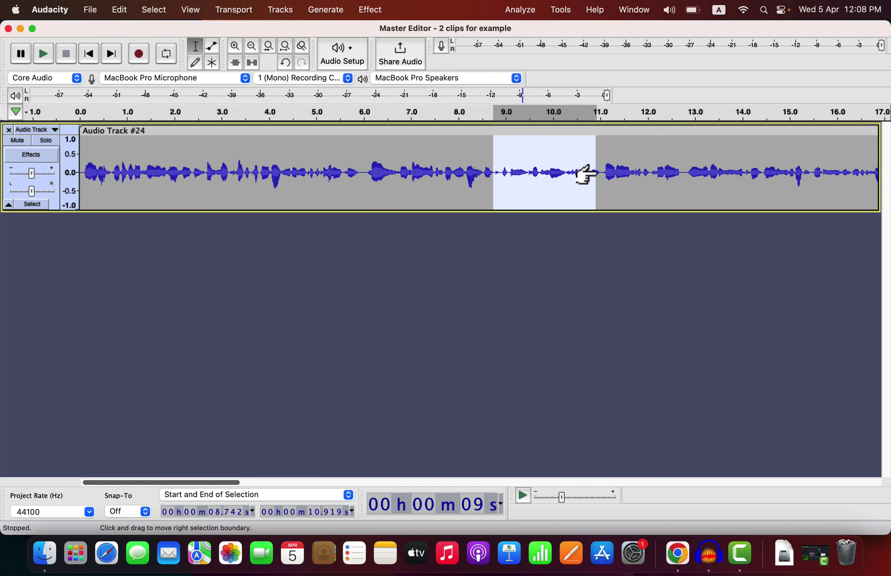
pyautogui.click(357, 168)
pyautogui.press('space')
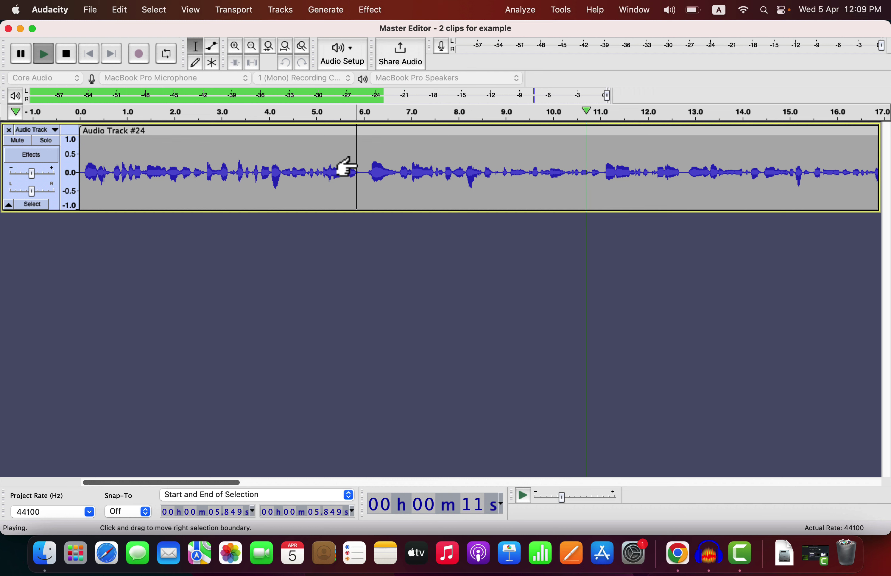
pyautogui.press('space')
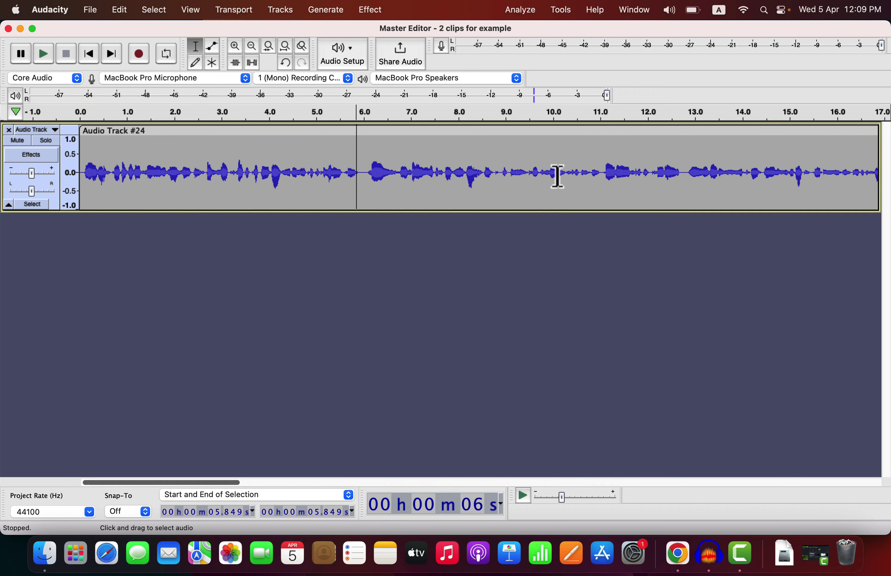
pyautogui.hscroll(5, 557, 175)
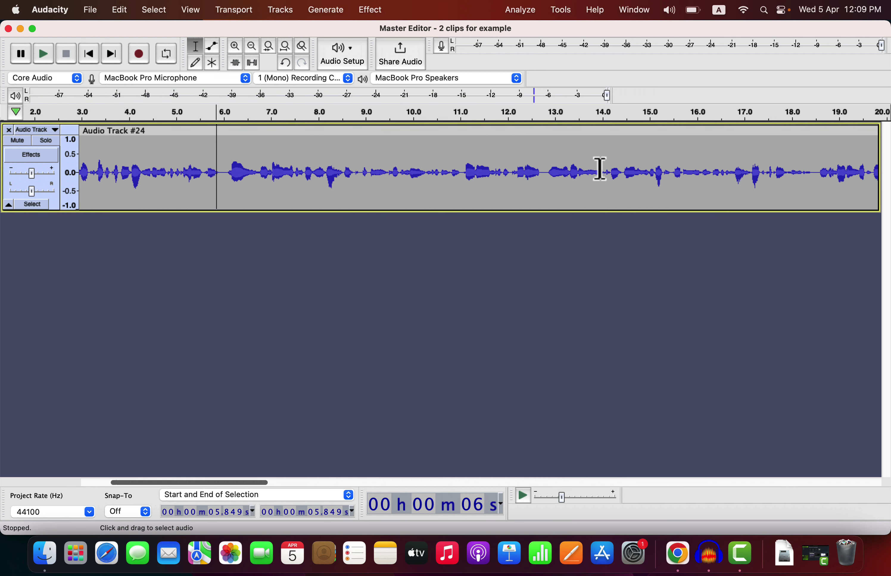
pyautogui.click(551, 170)
pyautogui.press('space')
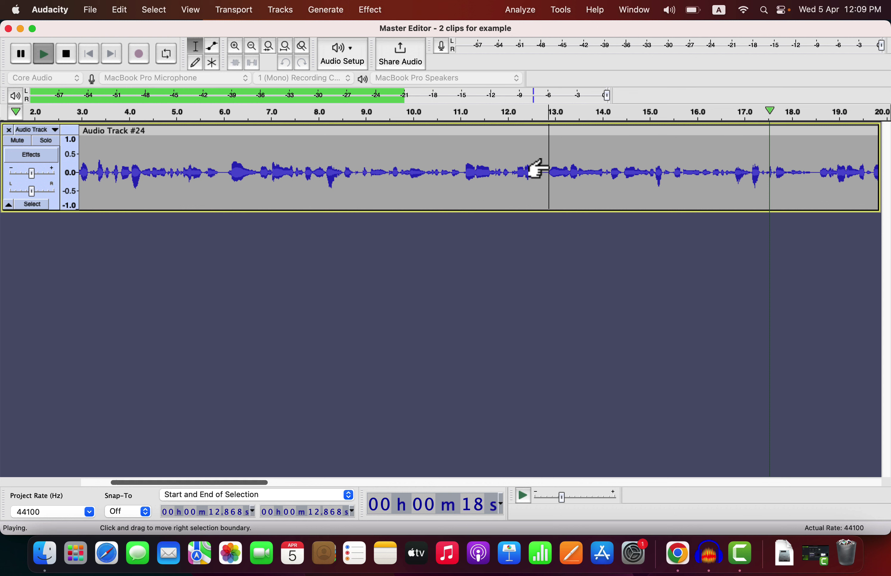
pyautogui.press('space')
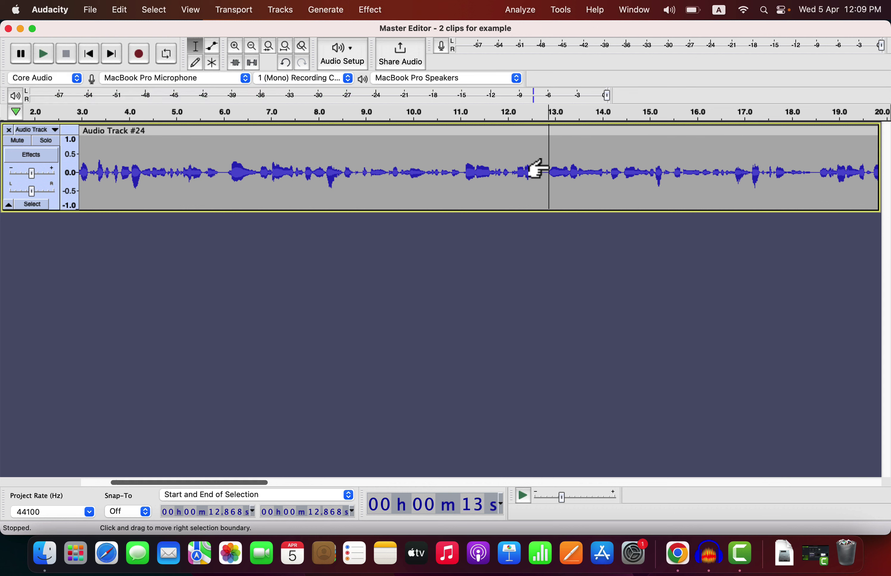
# - Duplicate the whole Audio Track #24 clip with Cmd+D and clear the selection
pyautogui.doubleClick(548, 166)
pyautogui.press('super+d')
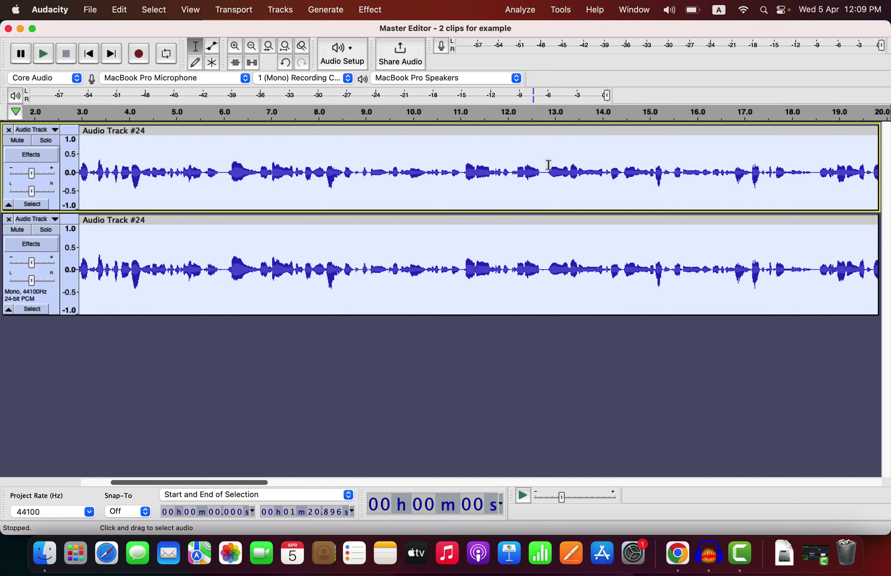
pyautogui.click(329, 252)
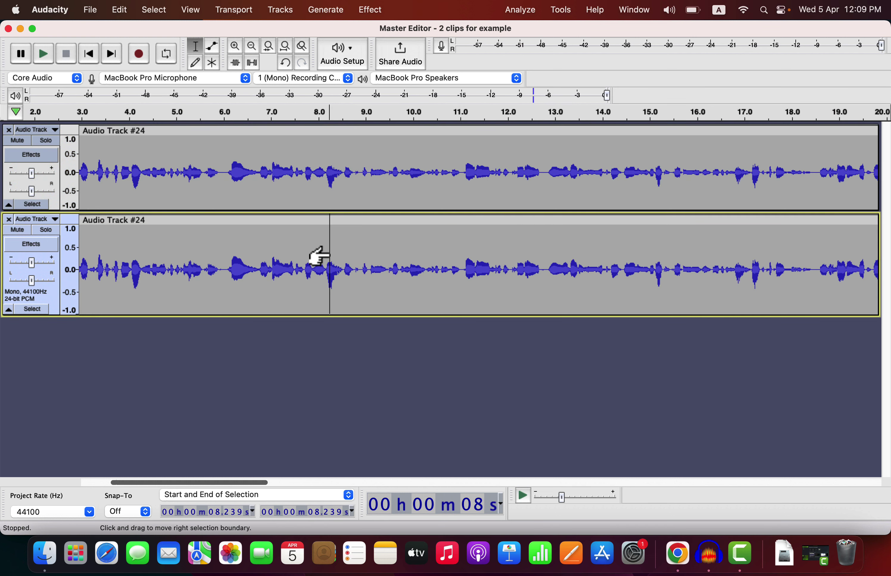
# - Normalize the upper copy's audio to a 0.0 dB peak
pyautogui.doubleClick(268, 176)
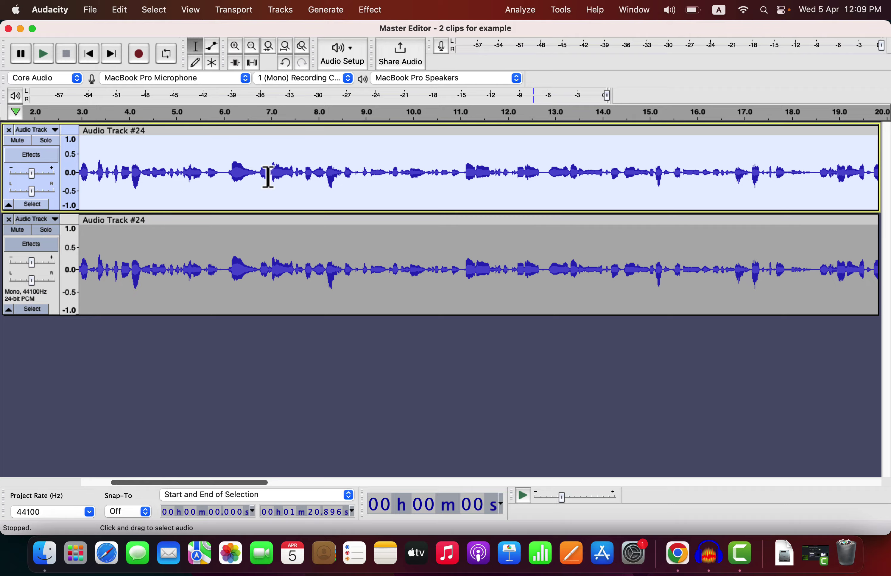
pyautogui.click(371, 11)
pyautogui.moveTo(397, 93)
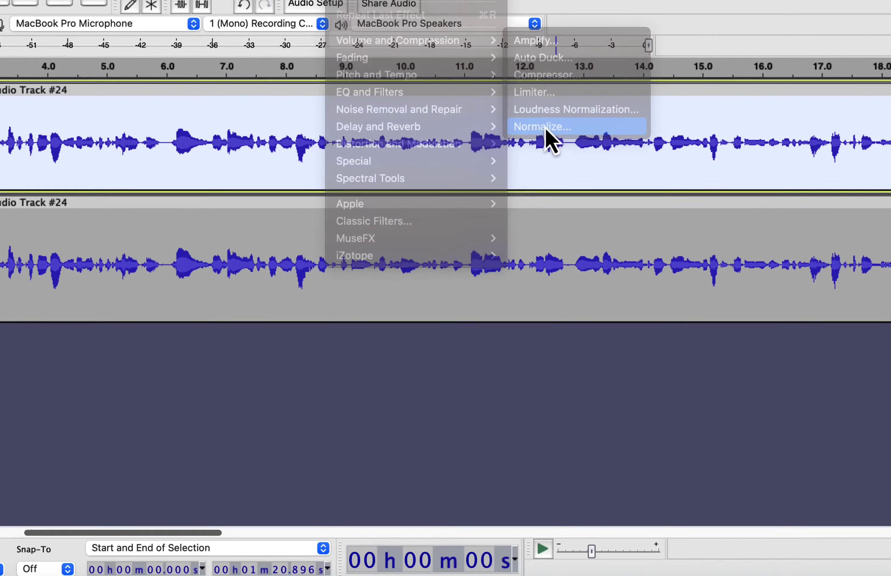
pyautogui.click(545, 128)
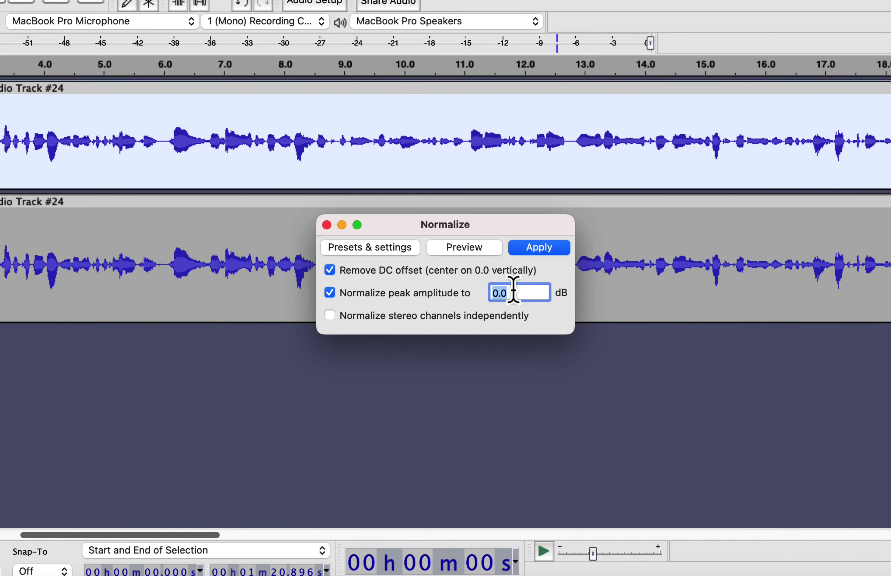
pyautogui.click(546, 255)
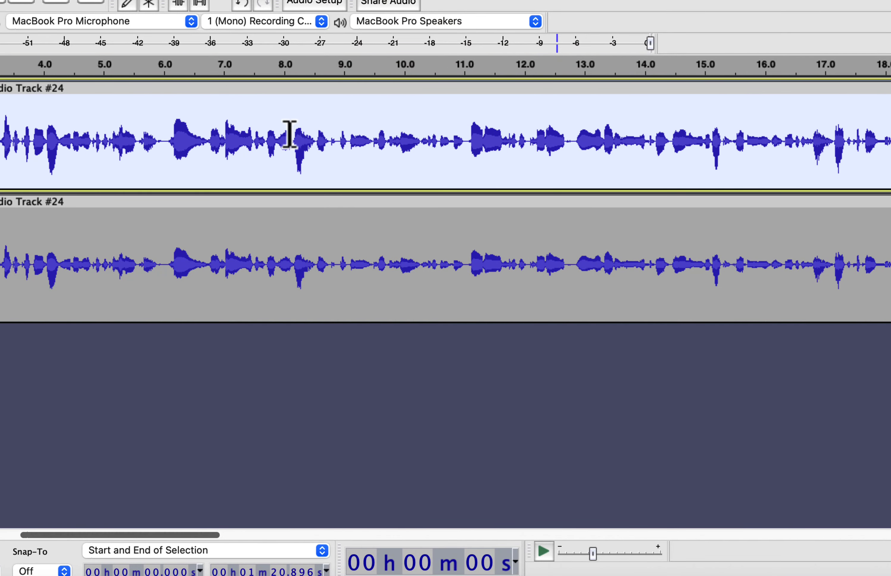
# - Solo the normalized upper track and play it from 6.0 s, then stop
pyautogui.click(167, 141)
pyautogui.click(0, 101)
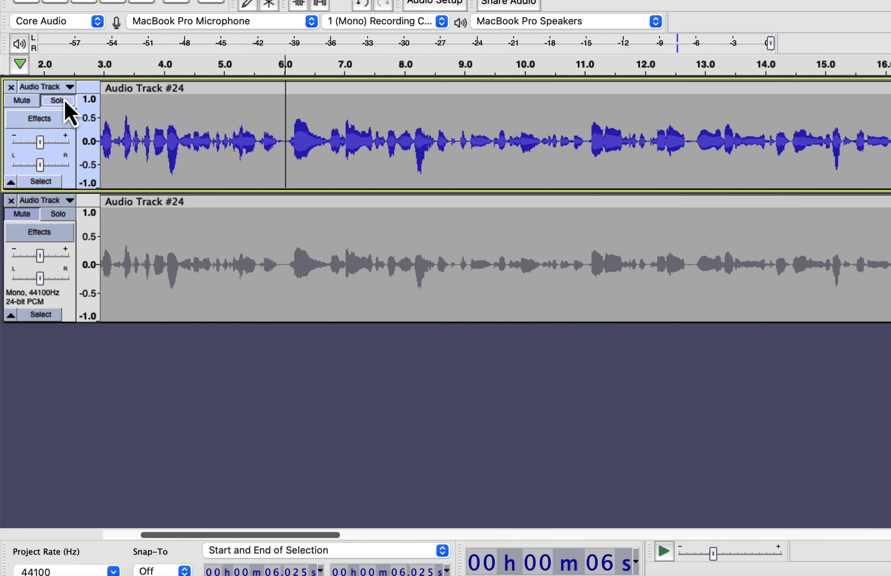
pyautogui.press('space')
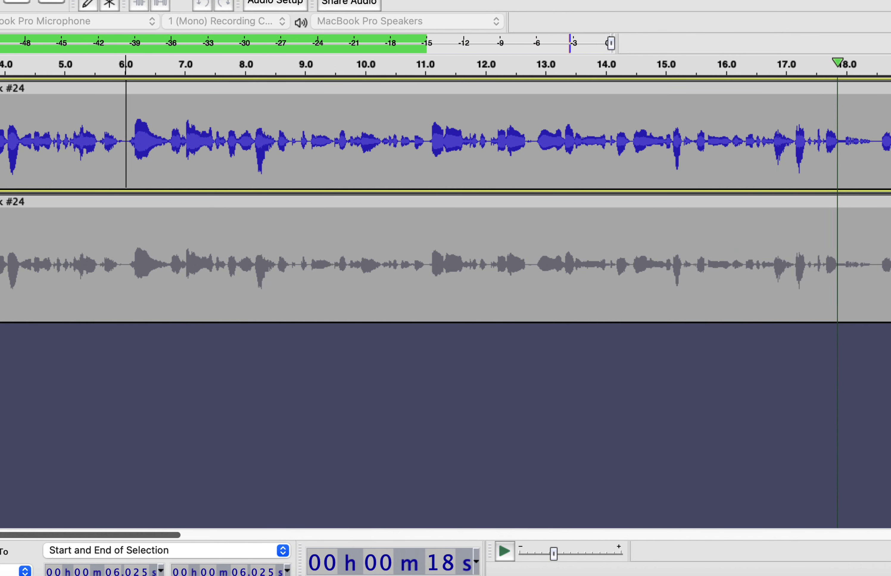
pyautogui.press('space')
pyautogui.hscroll(10, 334, 135)
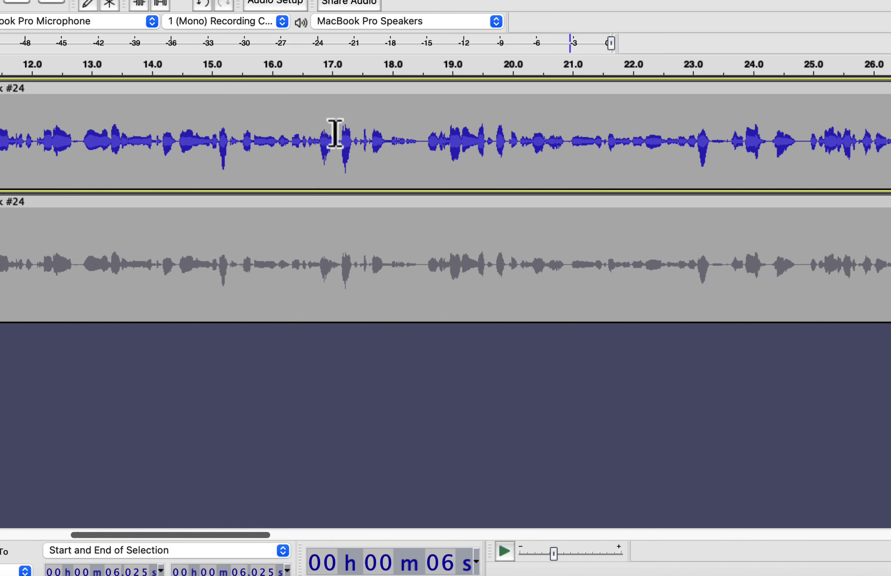
pyautogui.hscroll(10, 335, 133)
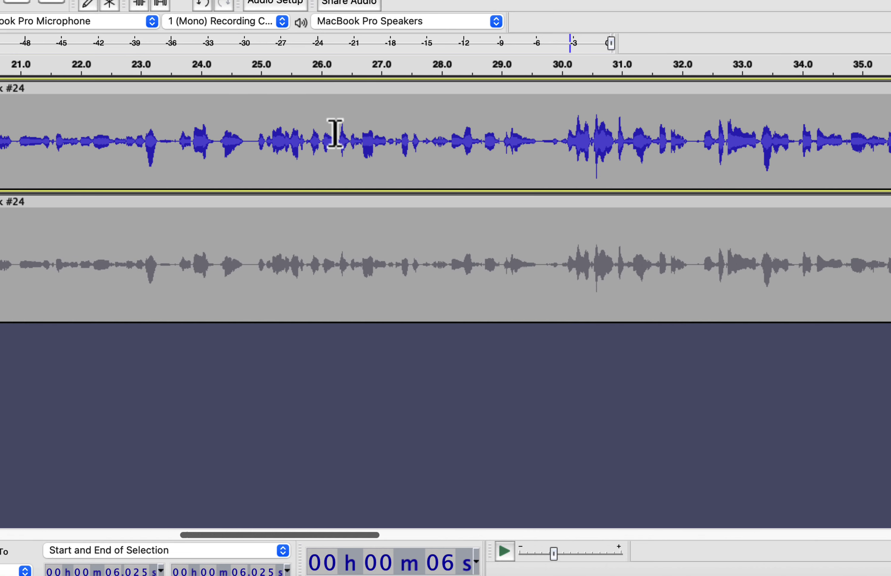
pyautogui.hscroll(5, 335, 133)
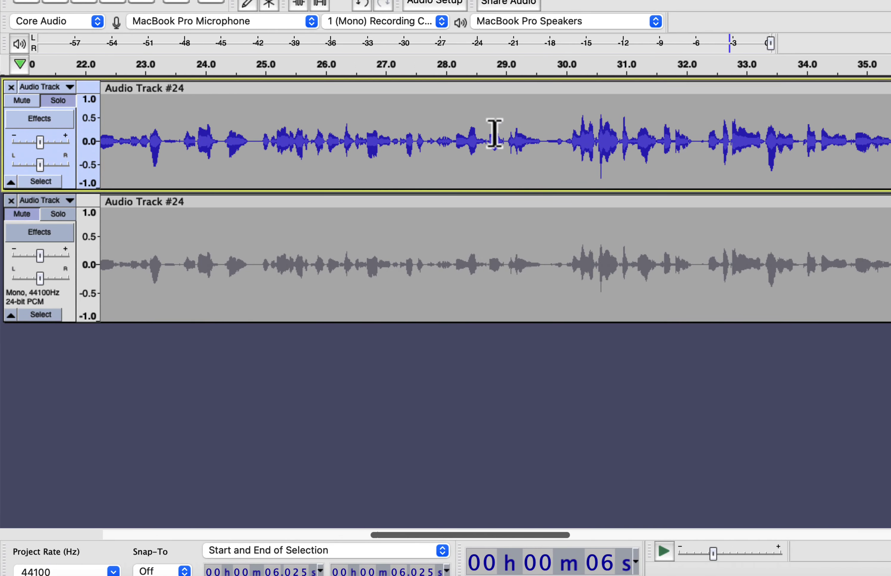
pyautogui.hscroll(-20, 494, 134)
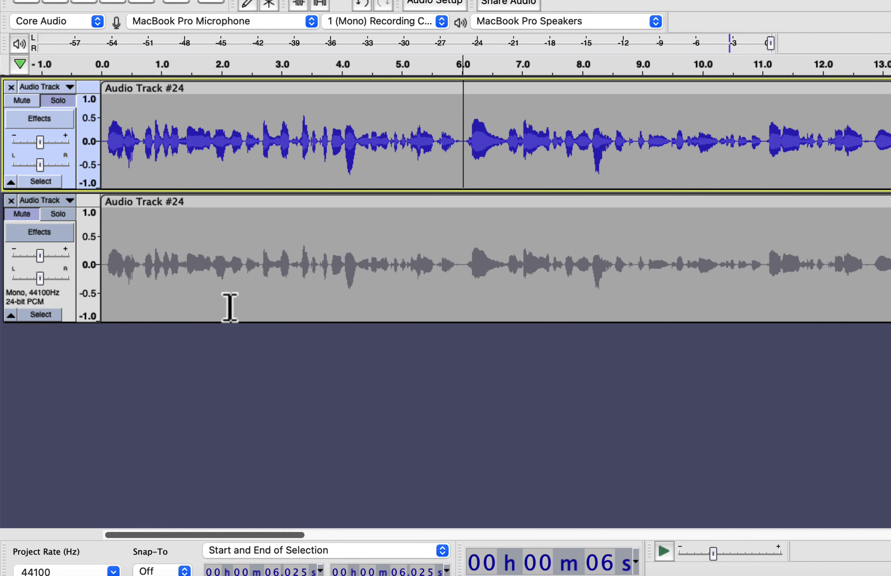
# - Solo the lower track and add MuseFX Compress to its realtime effects
pyautogui.click(247, 266)
pyautogui.click(64, 214)
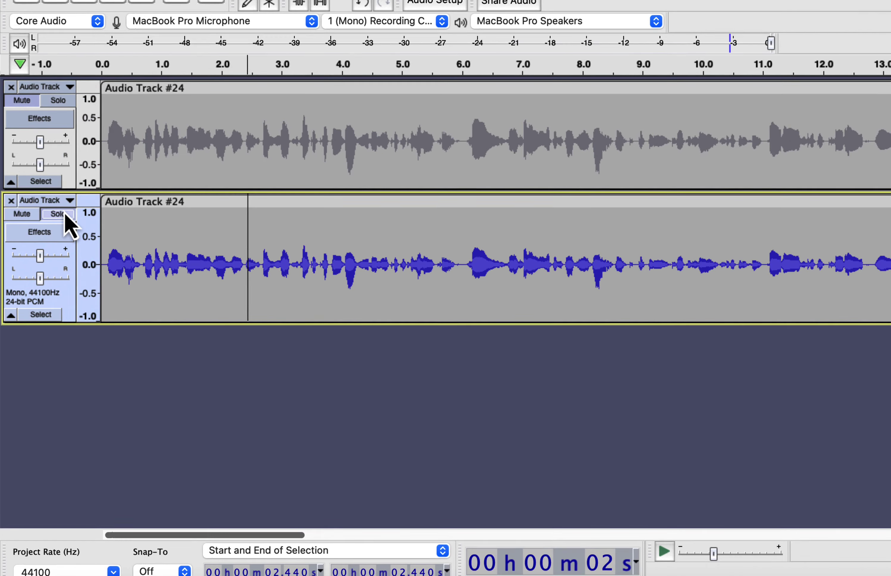
pyautogui.click(45, 233)
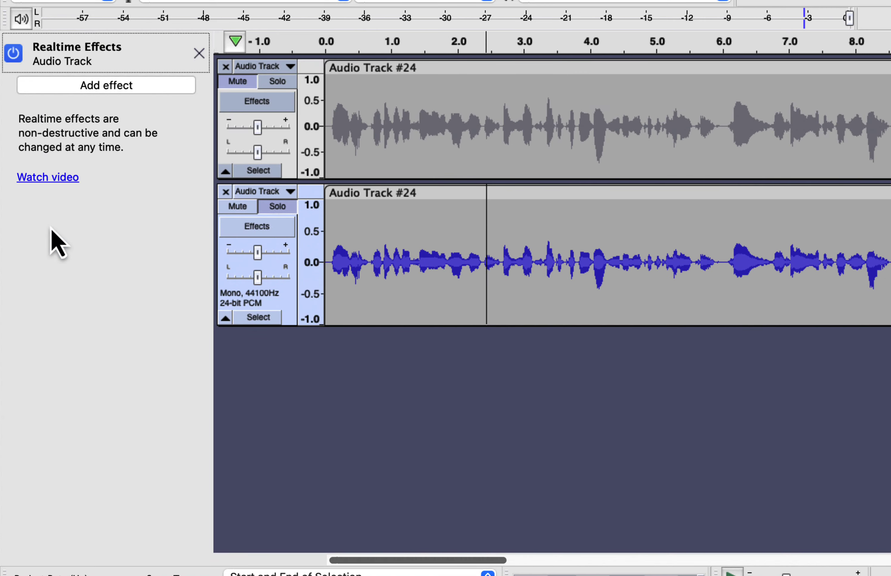
pyautogui.click(100, 89)
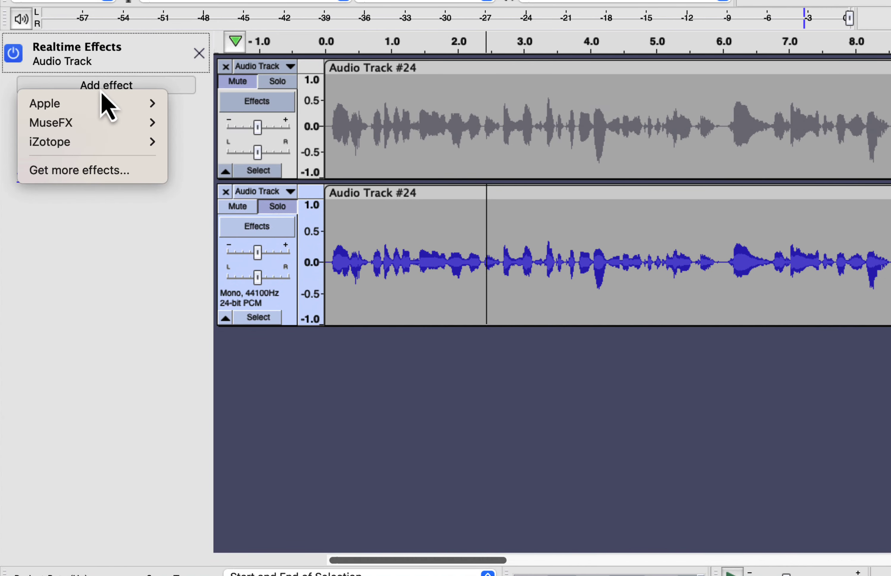
pyautogui.moveTo(106, 128)
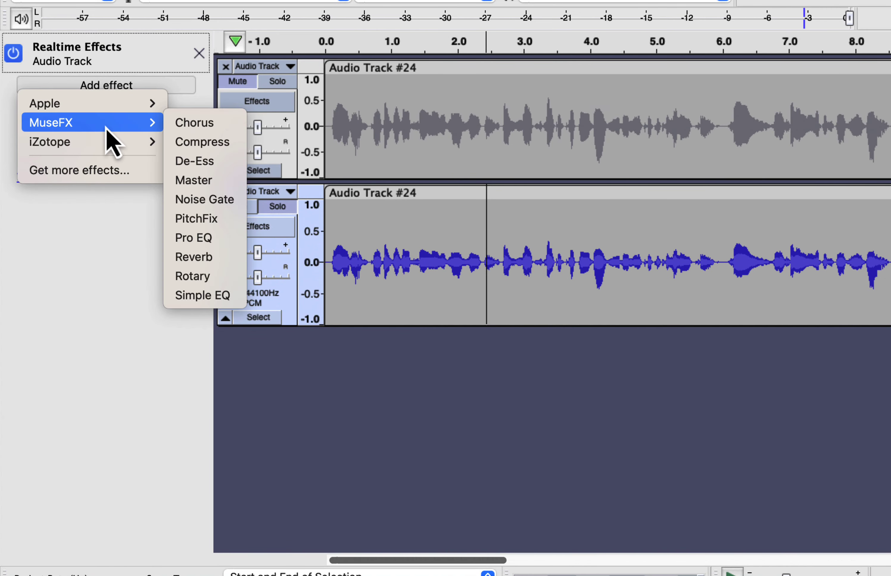
pyautogui.click(198, 144)
# - Keep Pop Vocals as the Compress preset and close the plugin window
pyautogui.click(123, 98)
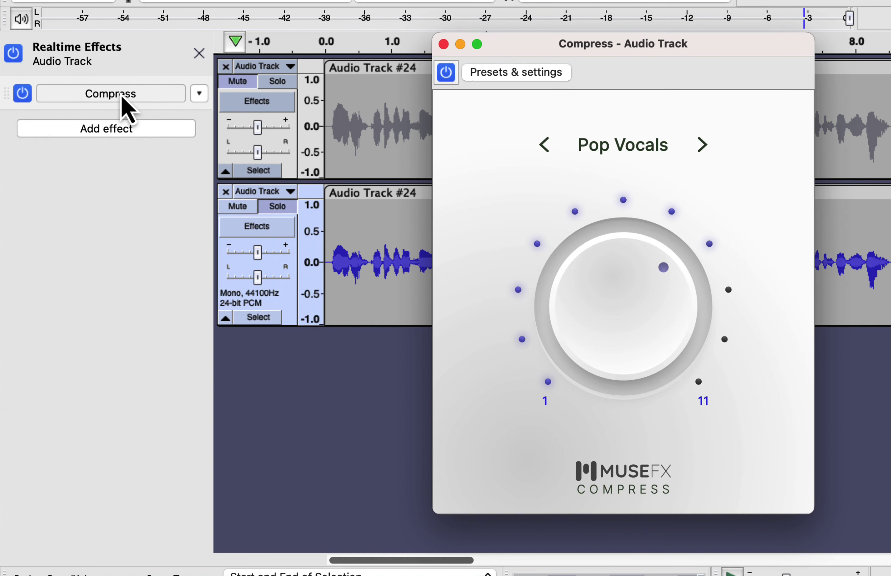
pyautogui.click(646, 157)
pyautogui.click(636, 298)
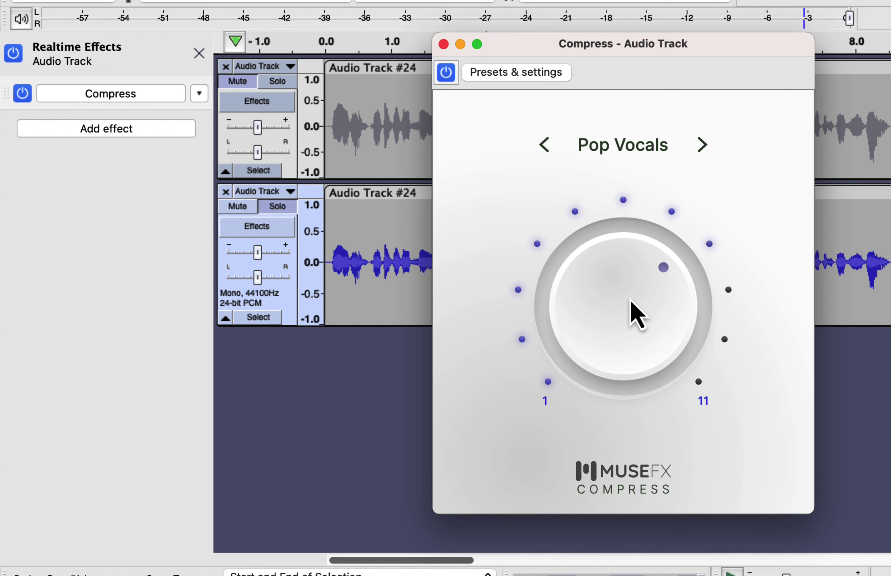
pyautogui.click(443, 44)
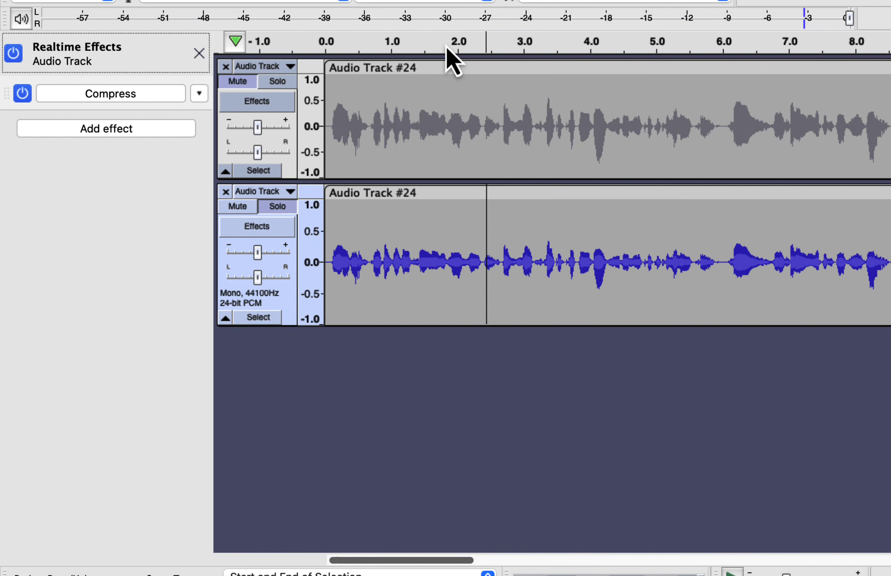
pyautogui.click(717, 257)
pyautogui.click(684, 247)
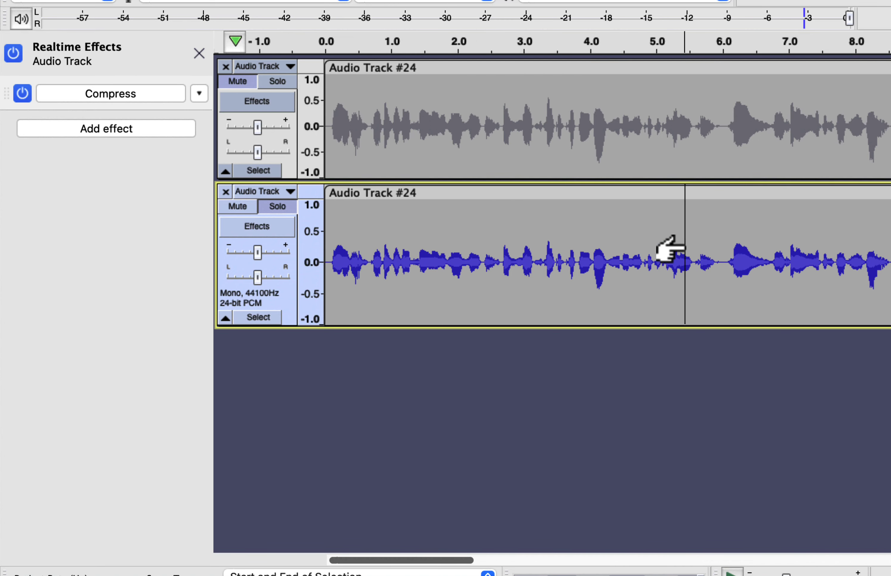
pyautogui.press('space')
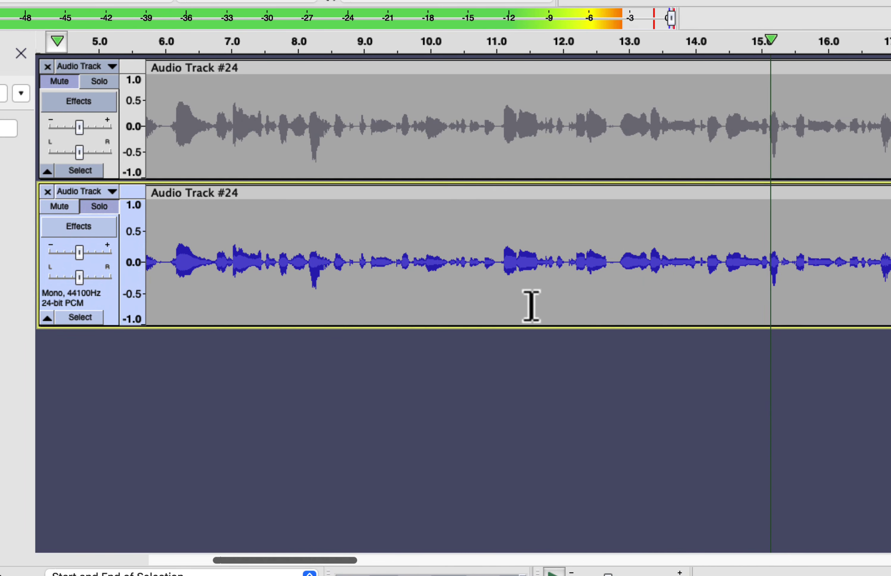
pyautogui.press('space')
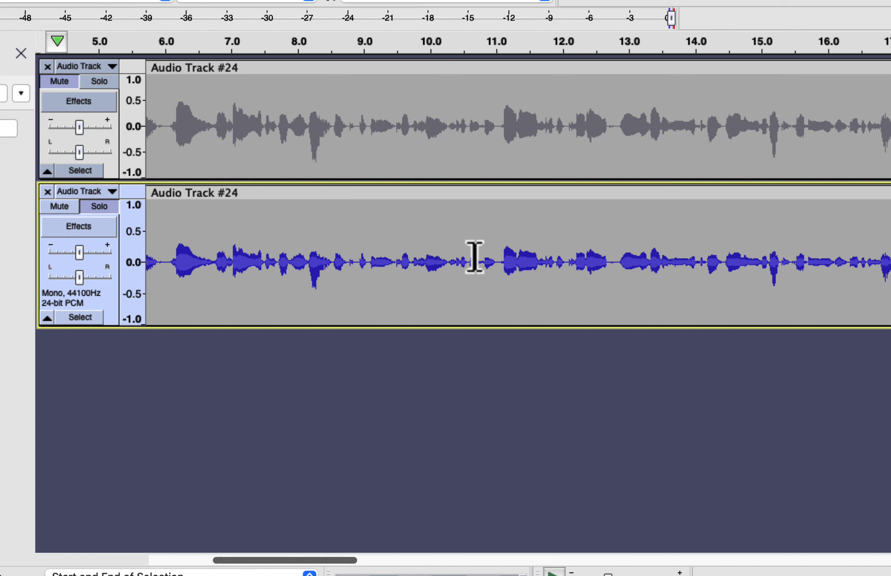
pyautogui.click(164, 250)
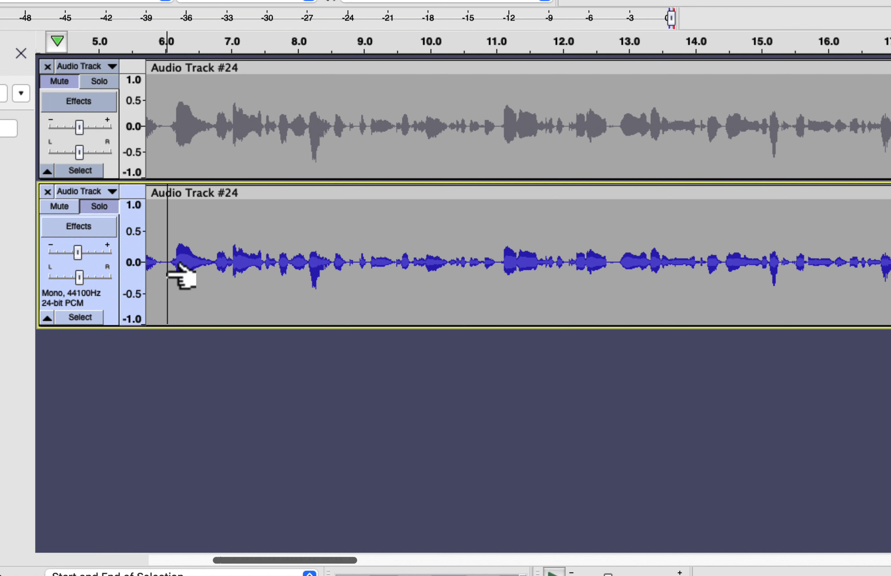
pyautogui.press('space')
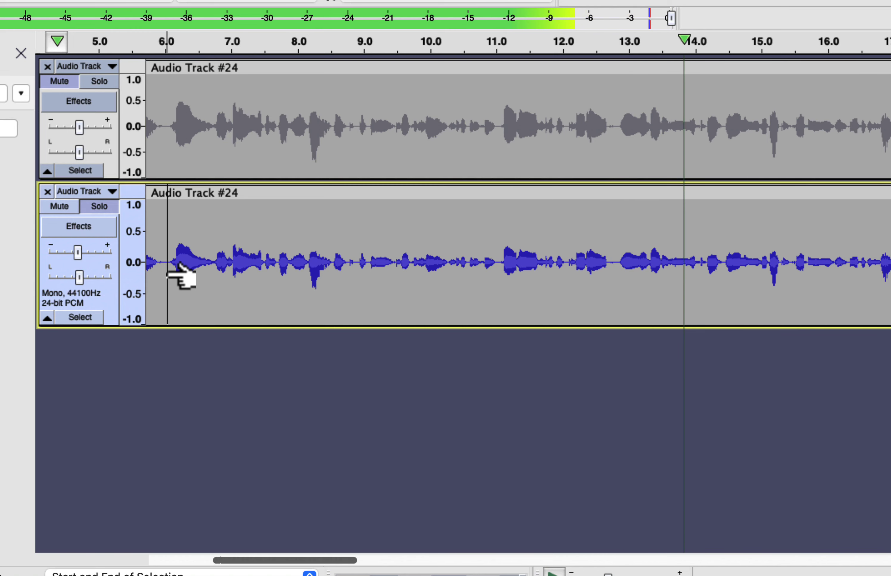
pyautogui.hscroll(3, 313, 258)
pyautogui.hscroll(8, 312, 258)
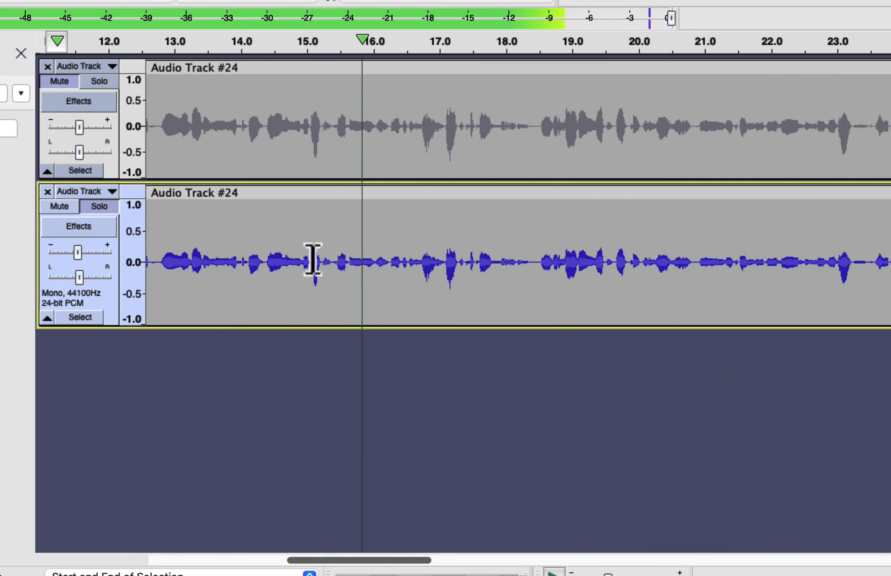
pyautogui.hscroll(2, 313, 258)
pyautogui.hscroll(4, 313, 258)
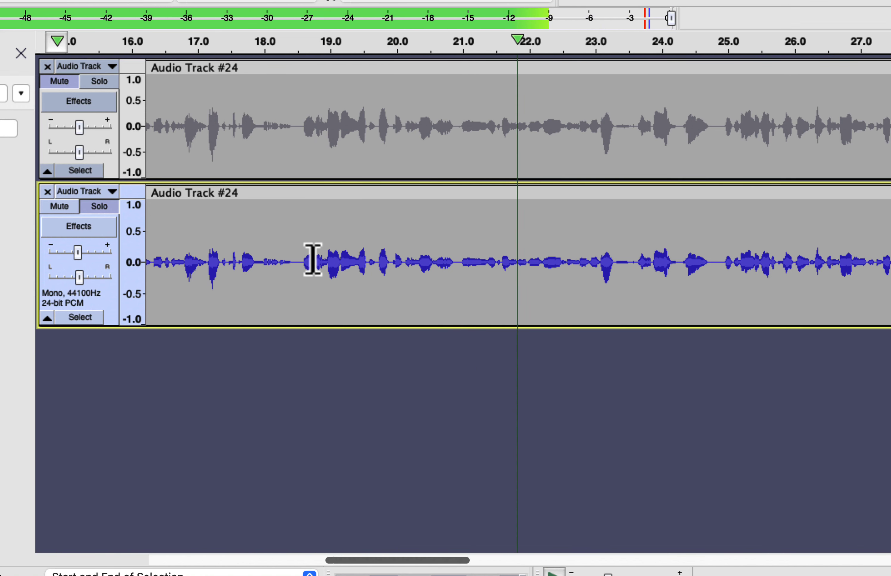
pyautogui.press('space')
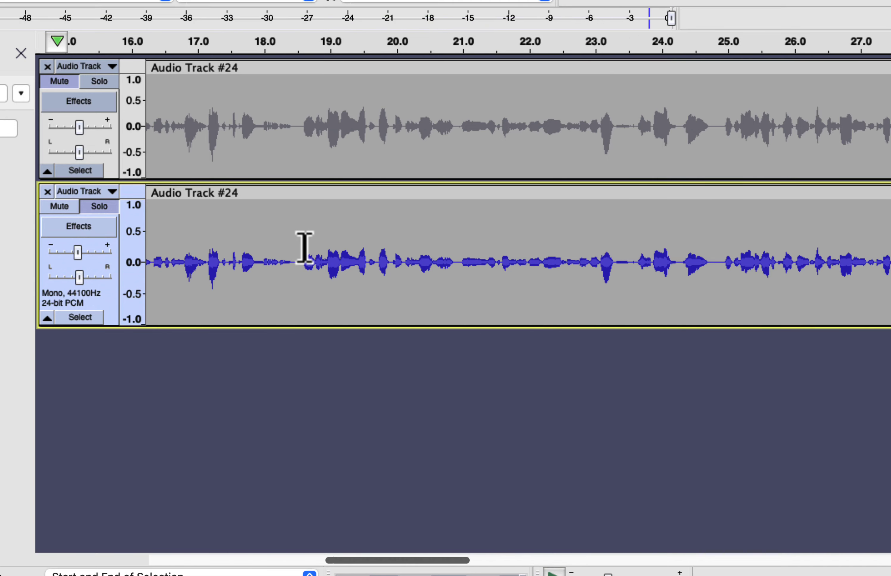
pyautogui.click(292, 137)
pyautogui.click(101, 81)
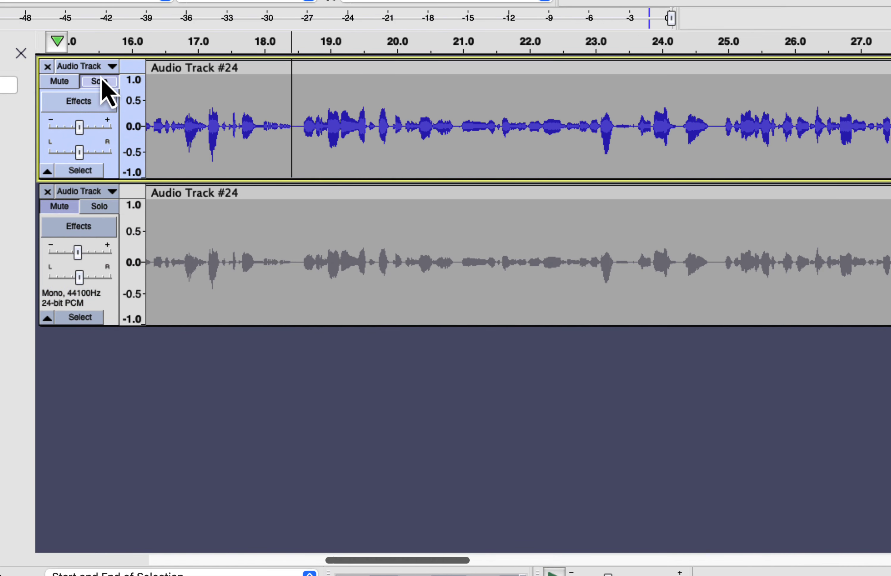
pyautogui.press('space')
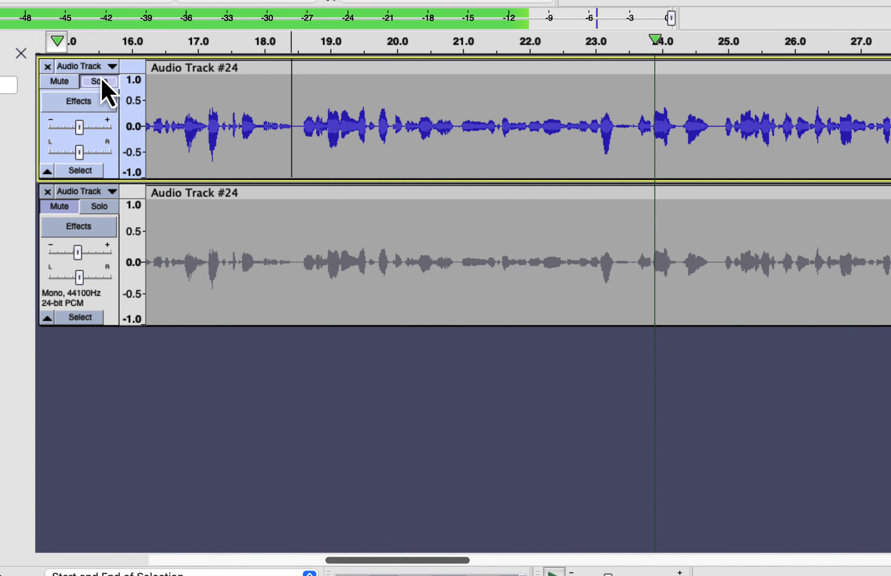
pyautogui.press('space')
pyautogui.click(100, 208)
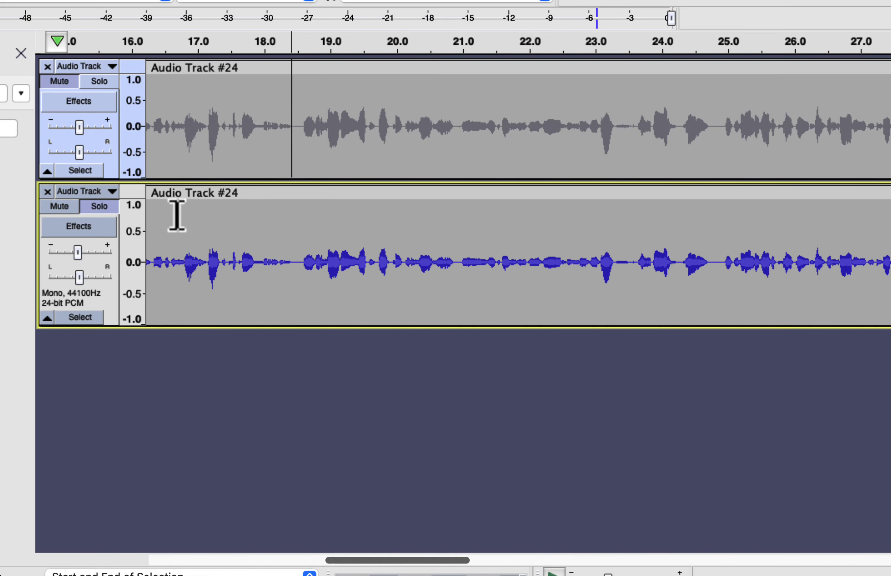
pyautogui.click(298, 254)
pyautogui.press('space')
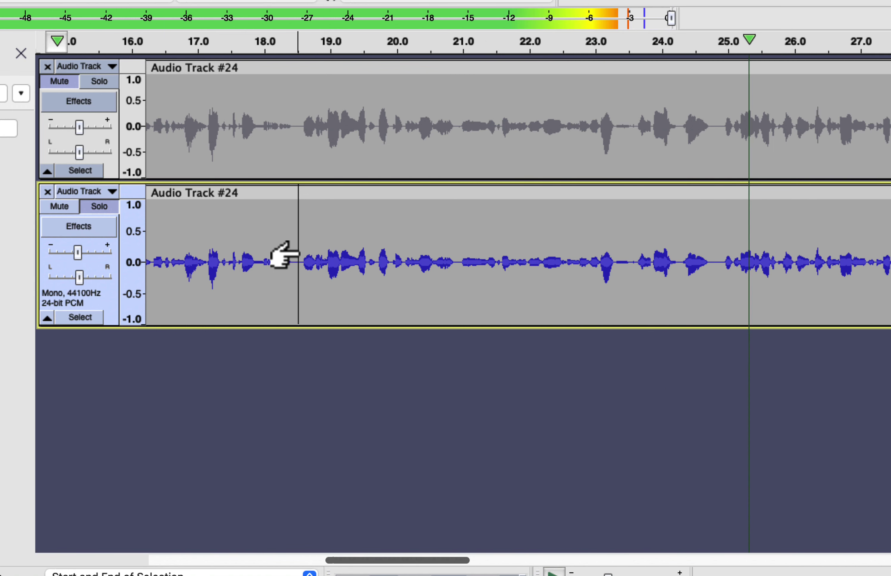
pyautogui.press('space')
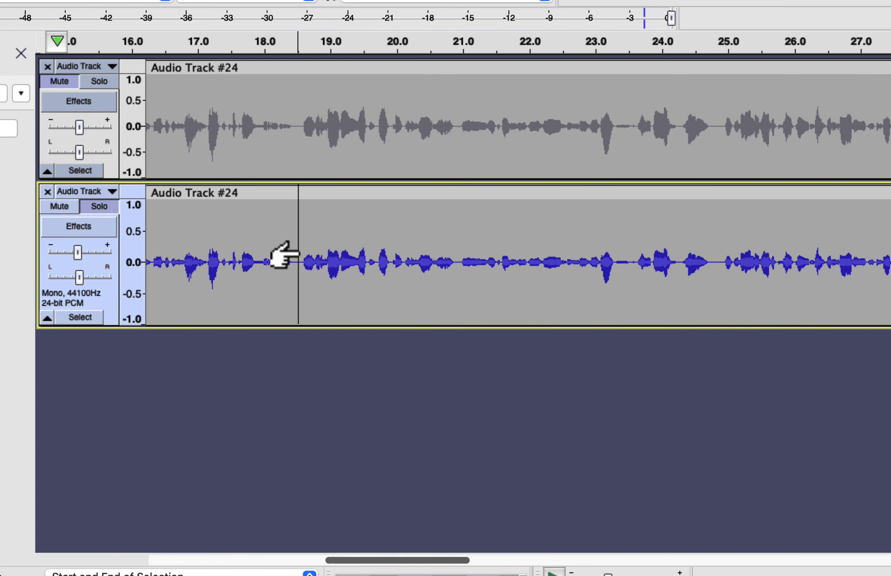
# - Select the noise-only gap near 45.6 s on the lower track and play it
pyautogui.press('Home')
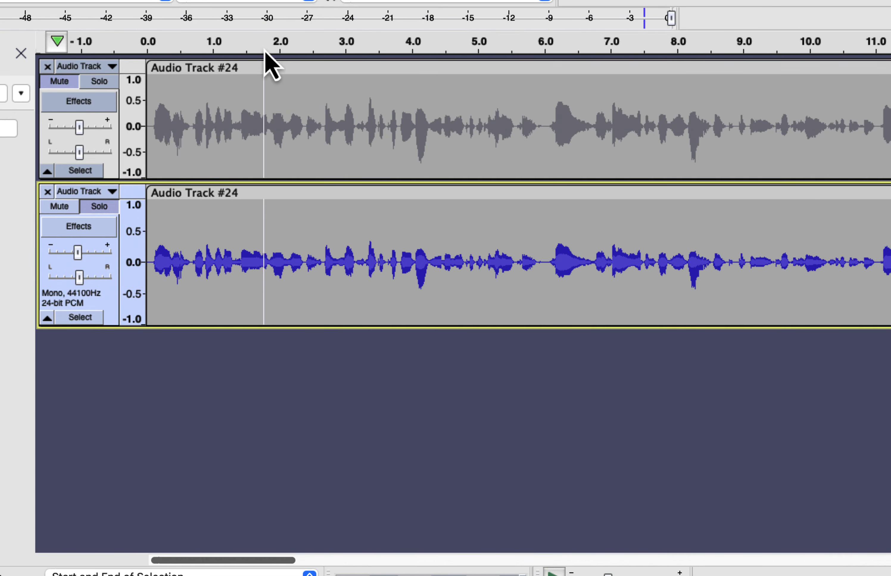
pyautogui.hscroll(10, 289, 254)
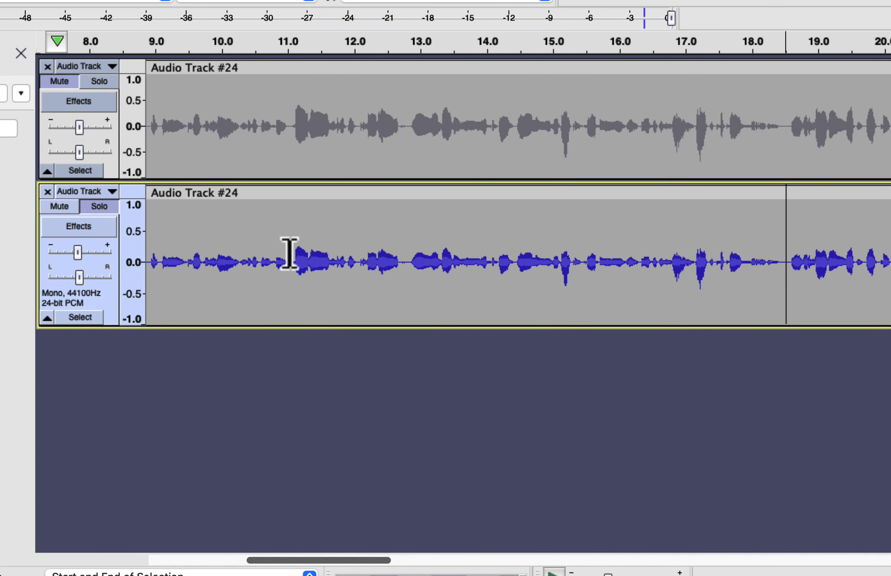
pyautogui.hscroll(6, 289, 253)
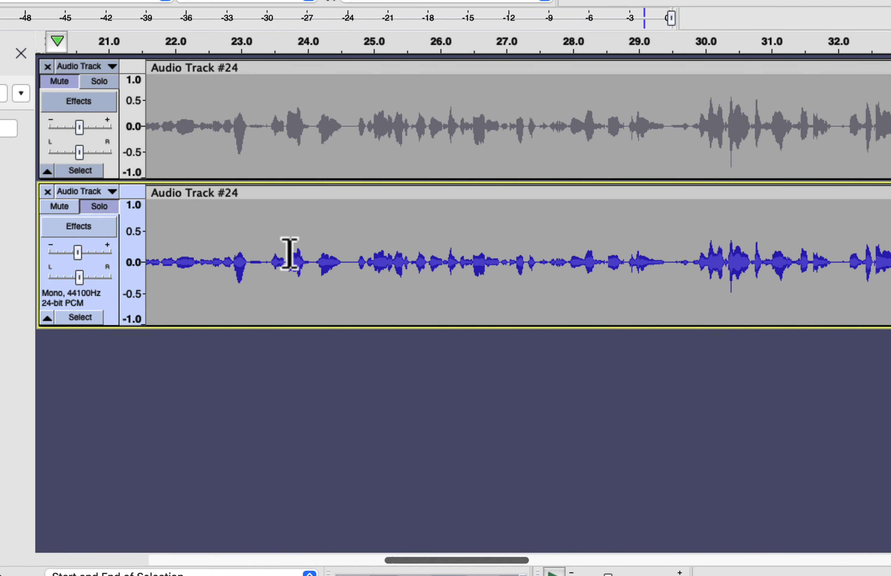
pyautogui.hscroll(6, 289, 254)
pyautogui.hscroll(5, 289, 253)
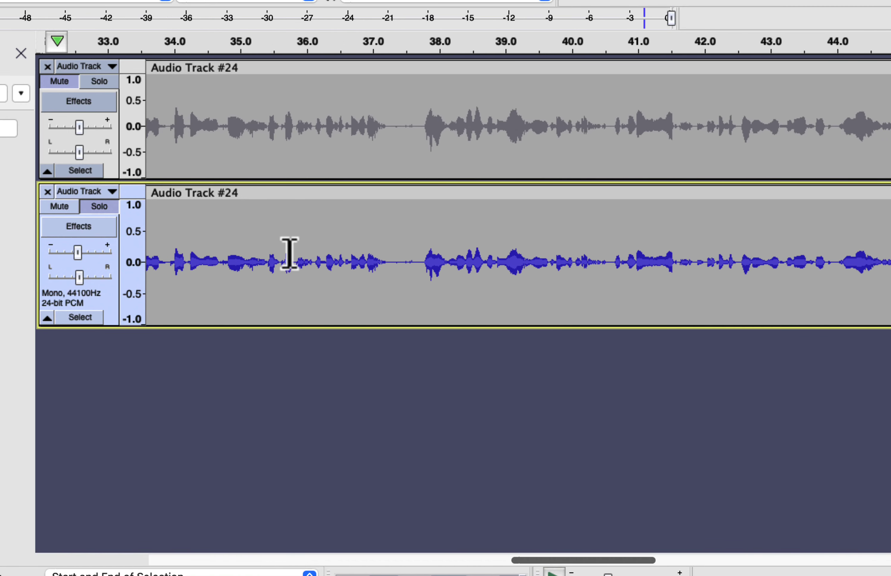
pyautogui.hscroll(5, 289, 254)
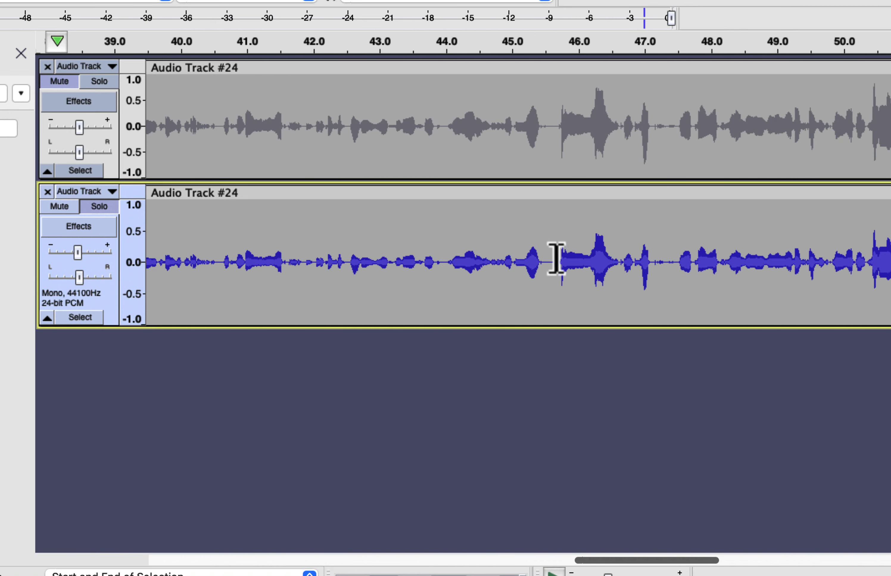
pyautogui.moveTo(544, 252); pyautogui.dragTo(556, 277)
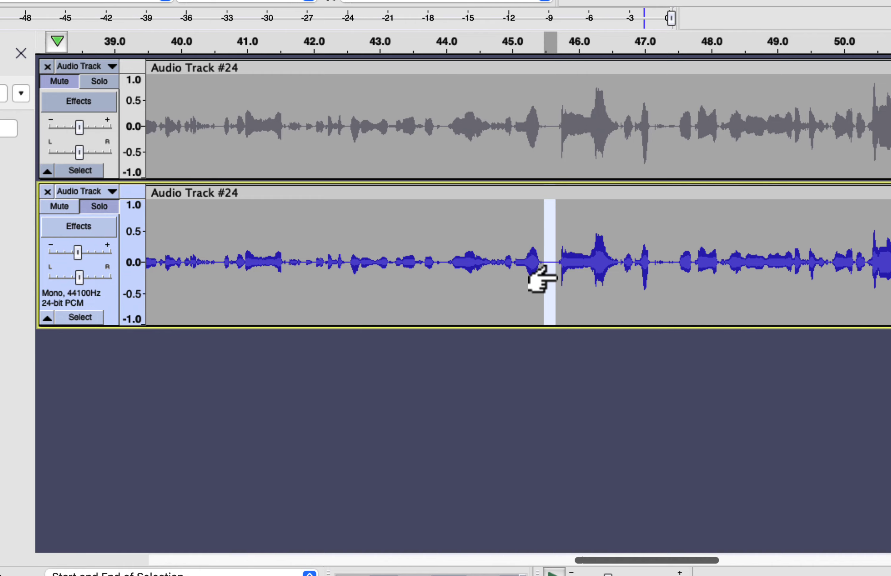
pyautogui.press('space')
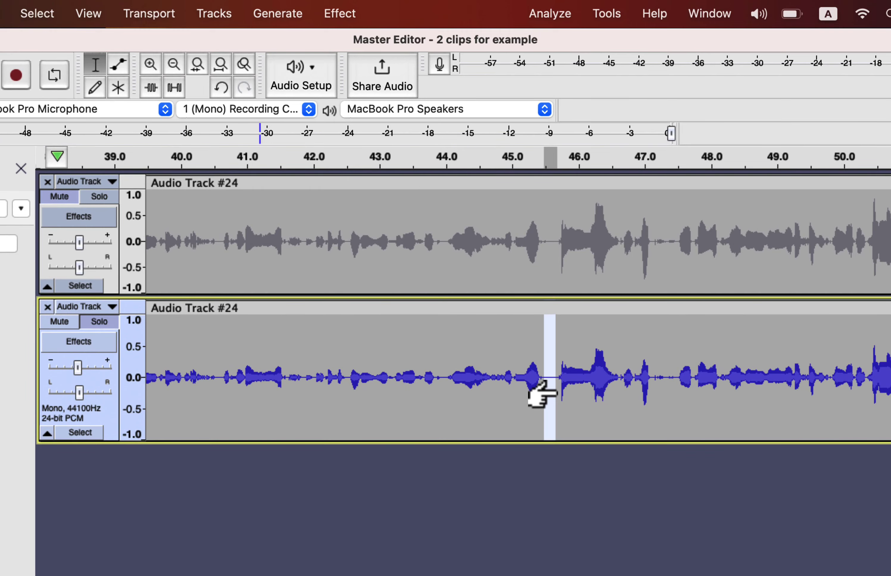
# - Capture the selected gap as the Noise Reduction noise profile
pyautogui.click(339, 13)
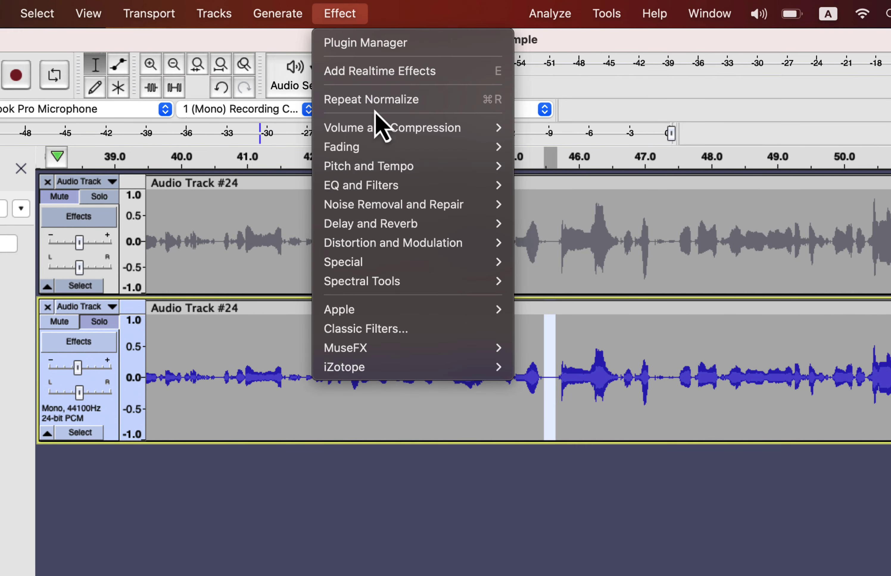
pyautogui.moveTo(409, 213)
pyautogui.click(543, 264)
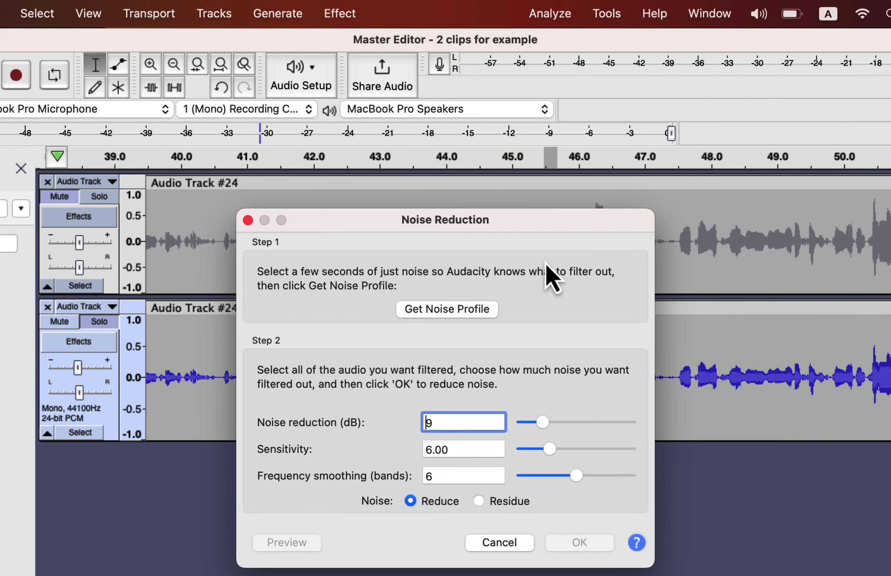
pyautogui.click(477, 311)
# - Apply 6 dB Noise Reduction to the entire lower clip
pyautogui.doubleClick(451, 392)
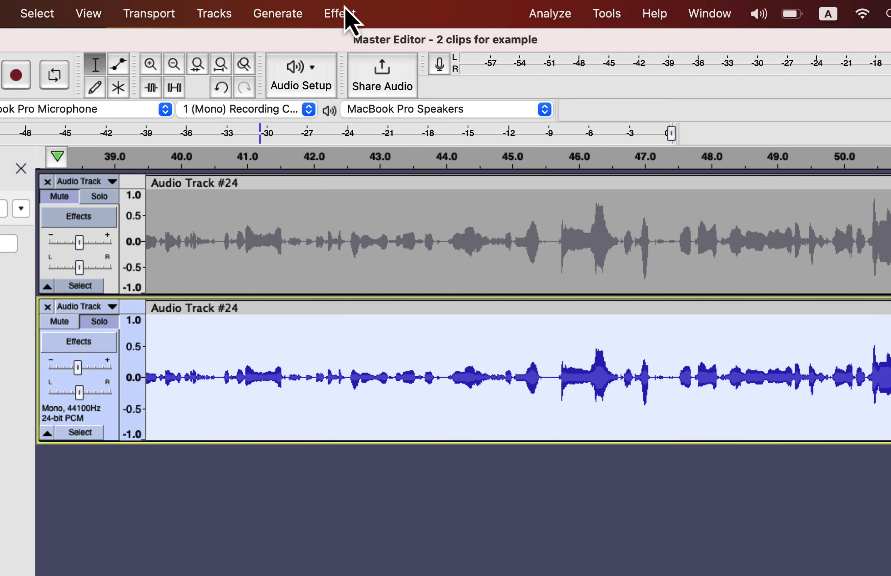
pyautogui.click(338, 13)
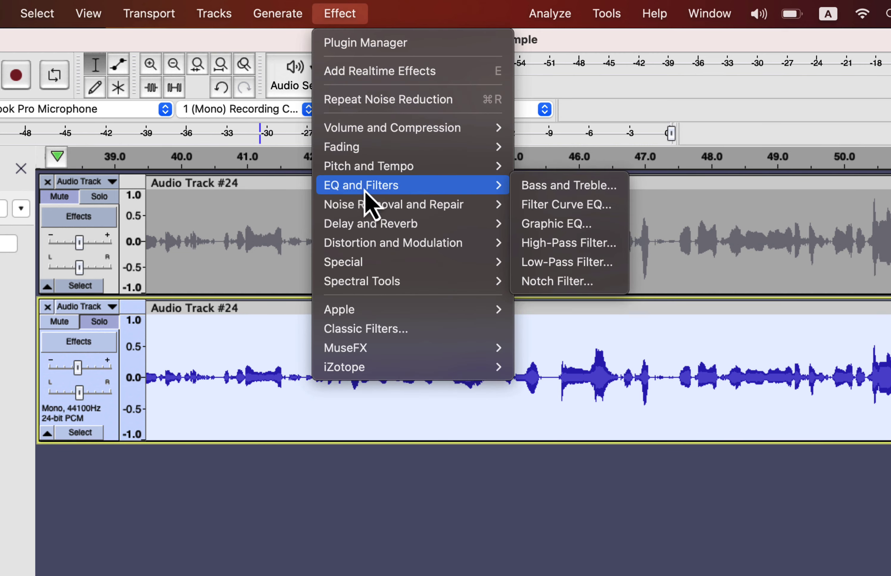
pyautogui.moveTo(373, 205)
pyautogui.click(546, 262)
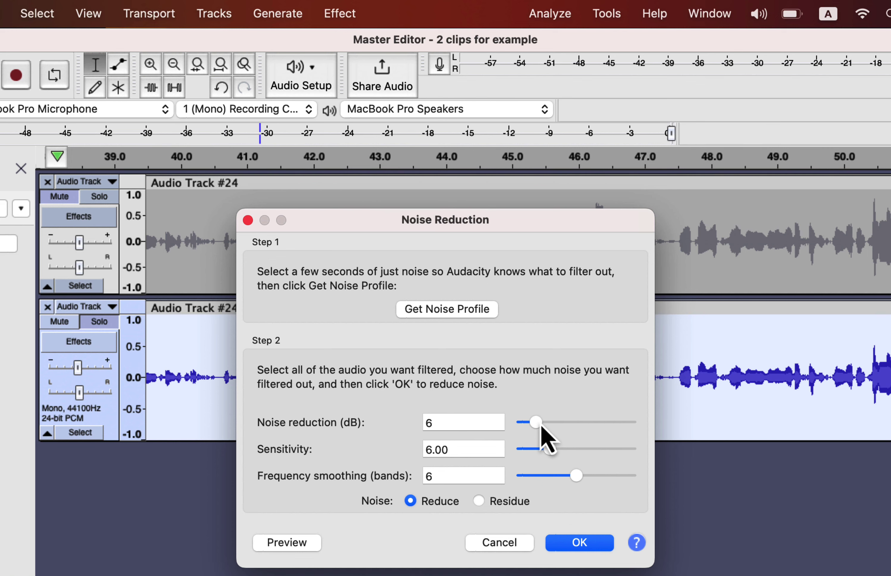
pyautogui.click(575, 547)
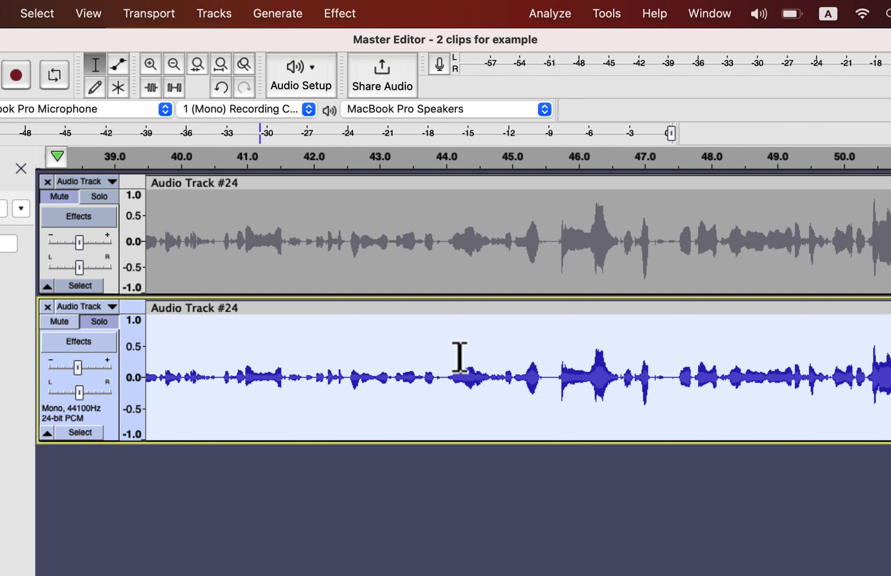
pyautogui.press('Home')
# - Play the soloed lower track from 3.0 s to hear the noise-reduced speech
pyautogui.click(343, 377)
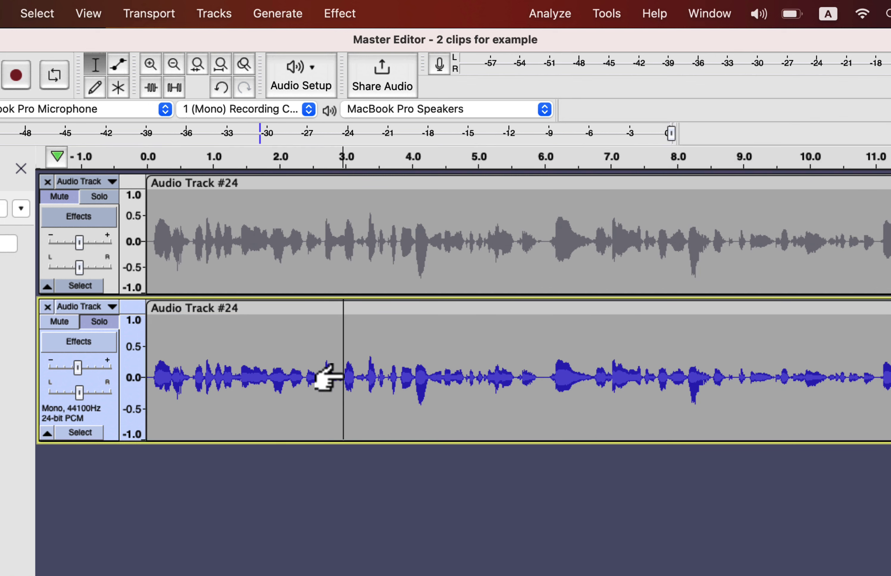
pyautogui.click(99, 322)
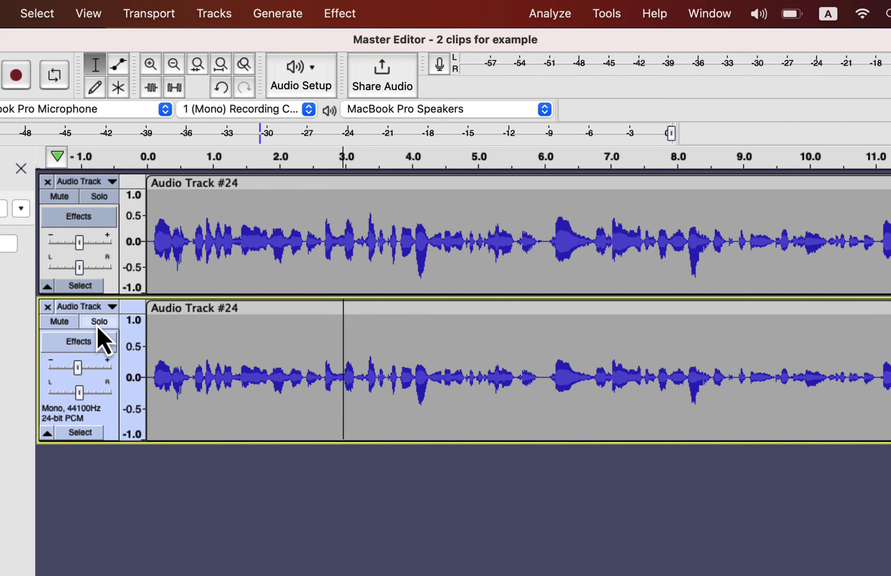
pyautogui.click(98, 323)
pyautogui.press('space')
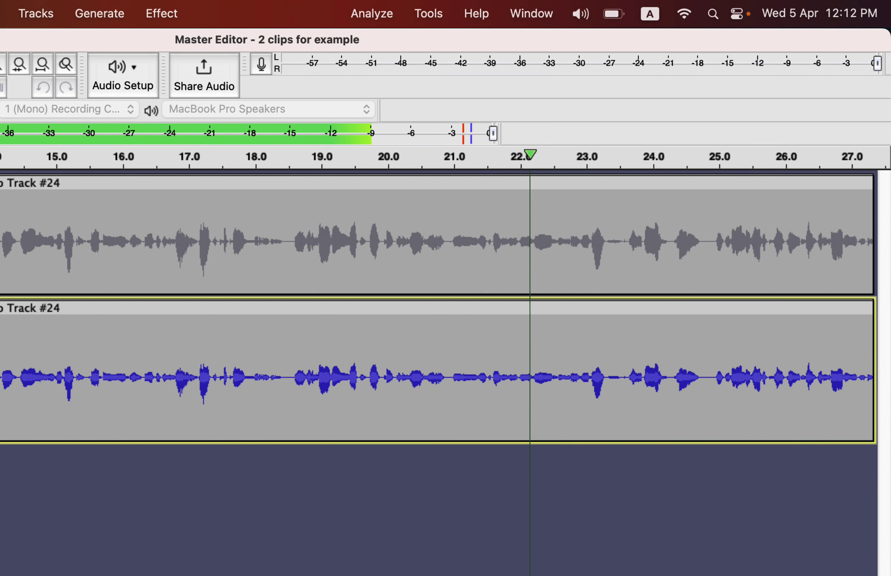
# - Stop playback and choose Get more effects from the lower track's Realtime Effects
pyautogui.press('space')
pyautogui.doubleClick(98, 345)
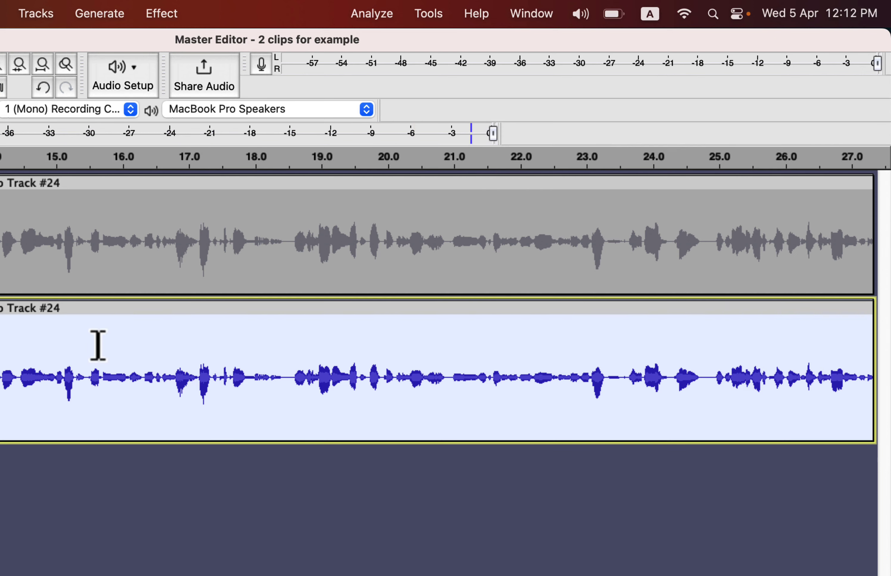
pyautogui.hscroll(-10, 98, 345)
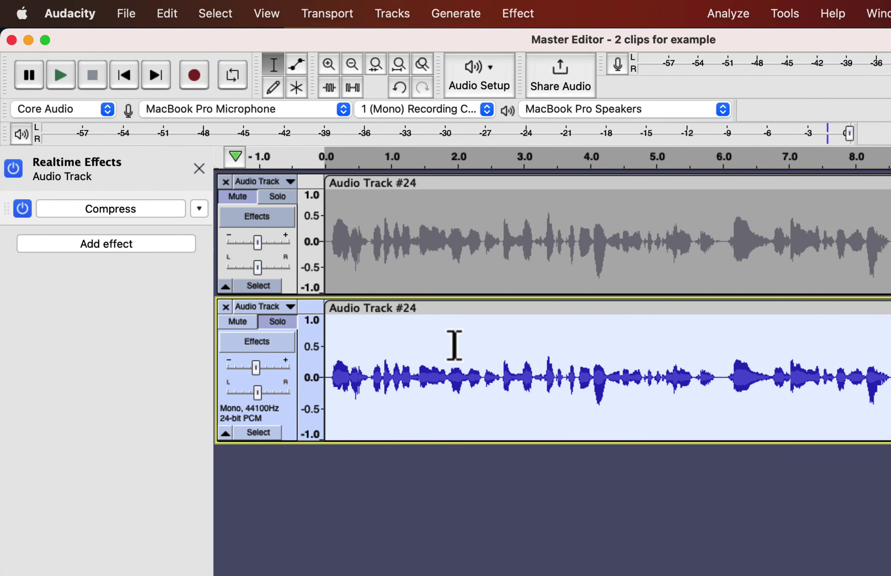
pyautogui.click(116, 246)
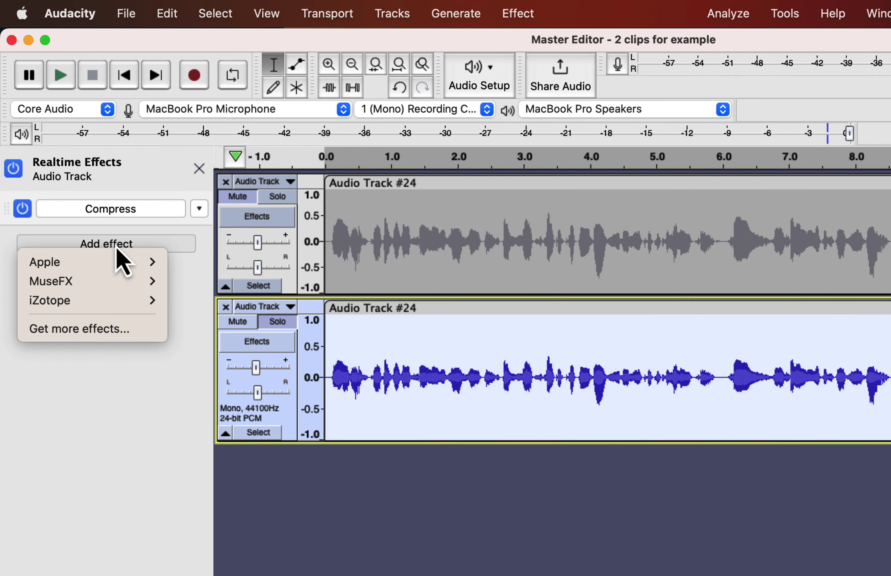
pyautogui.click(93, 332)
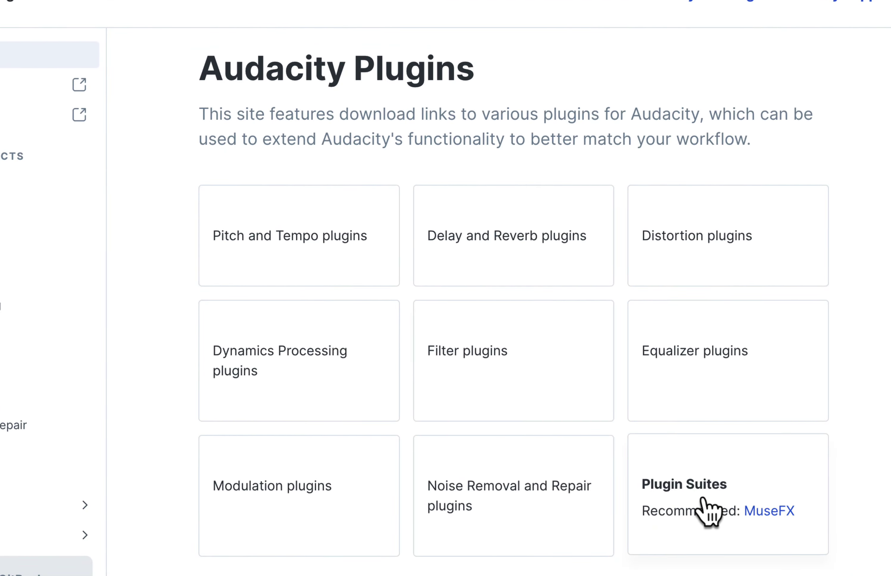
# - Follow the MuseFX link in the Plugin Suites card to musehub.com
pyautogui.click(770, 512)
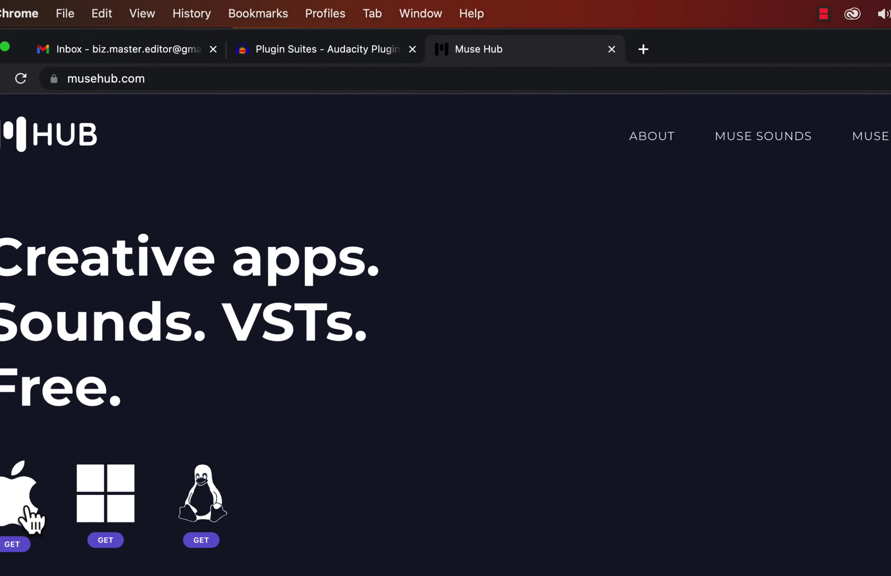
# - Launch Muse Hub through a Spotlight search for 'muse' and show its Effects section
pyautogui.press('super+space')
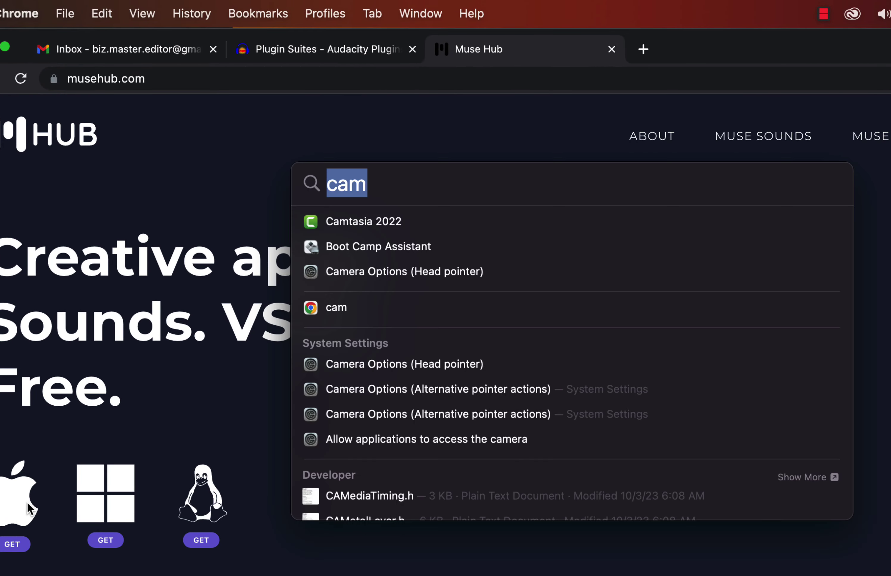
pyautogui.write('muse Hub')
pyautogui.press('Return')
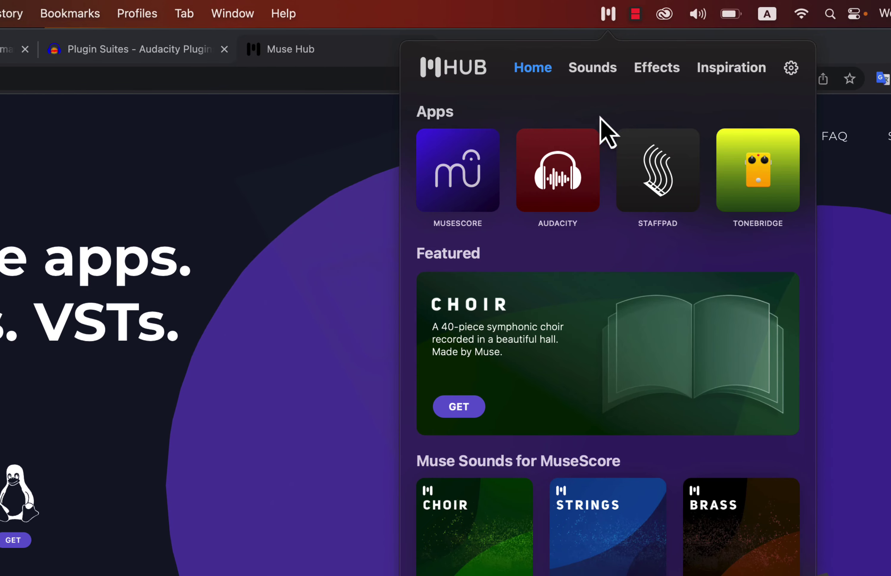
pyautogui.click(662, 70)
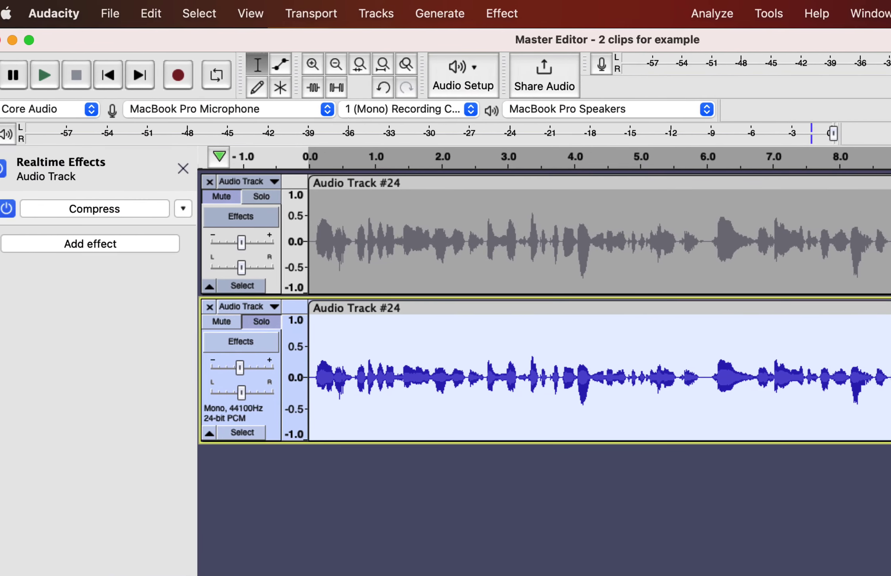
# - Show the MuseFX realtime effect list for the lower track, including Compress, Chorus, De-Ess and Reverb
pyautogui.click(124, 243)
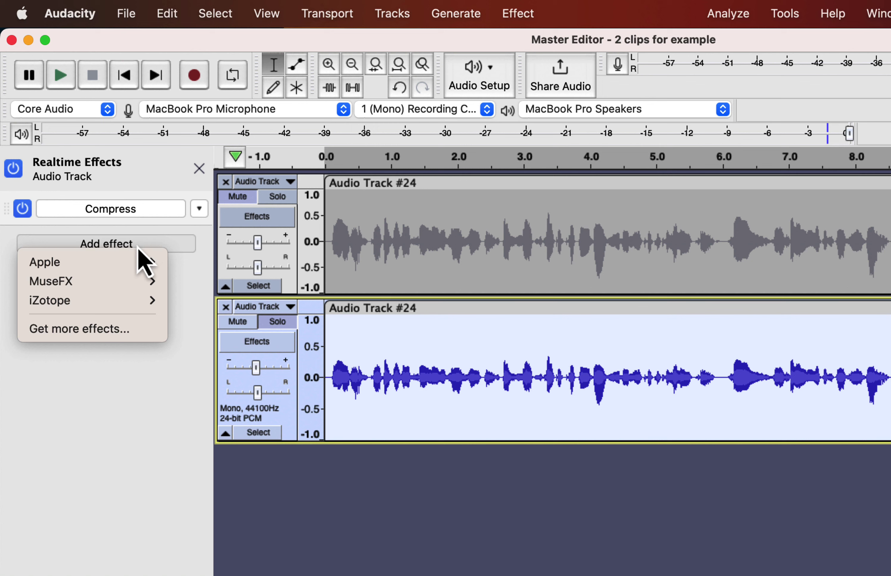
pyautogui.moveTo(128, 282)
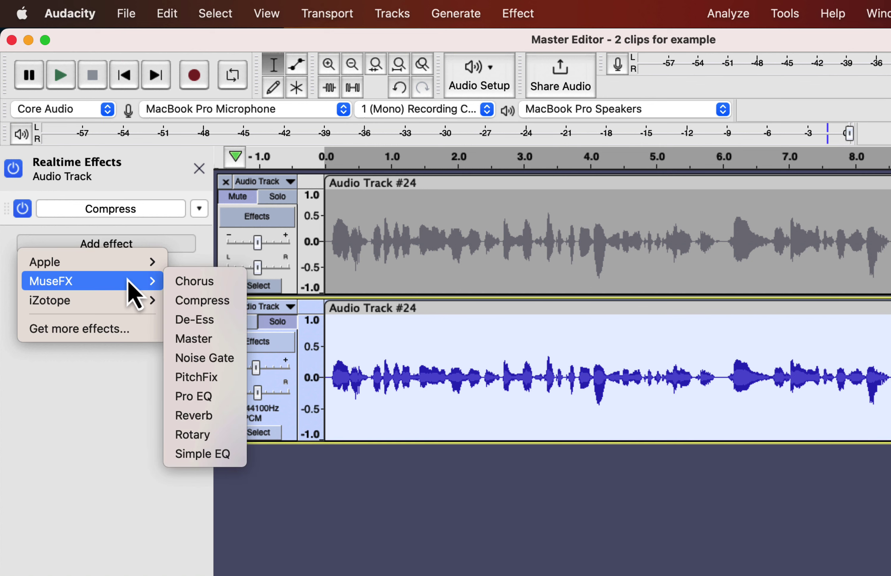